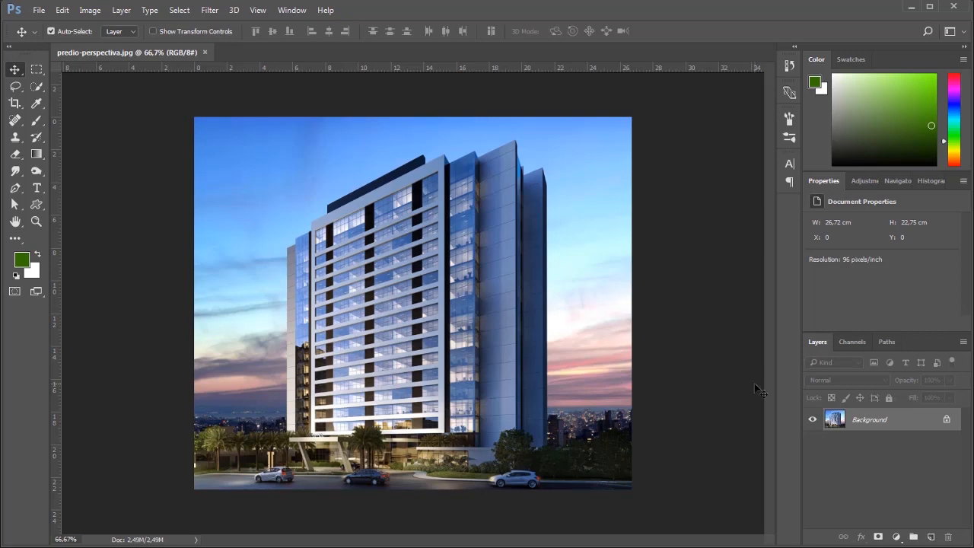
Duplicate the Background layer and hide the original.
{"action": "left_click_drag", "start_coordinate": [868, 421], "coordinate": [930, 537]}
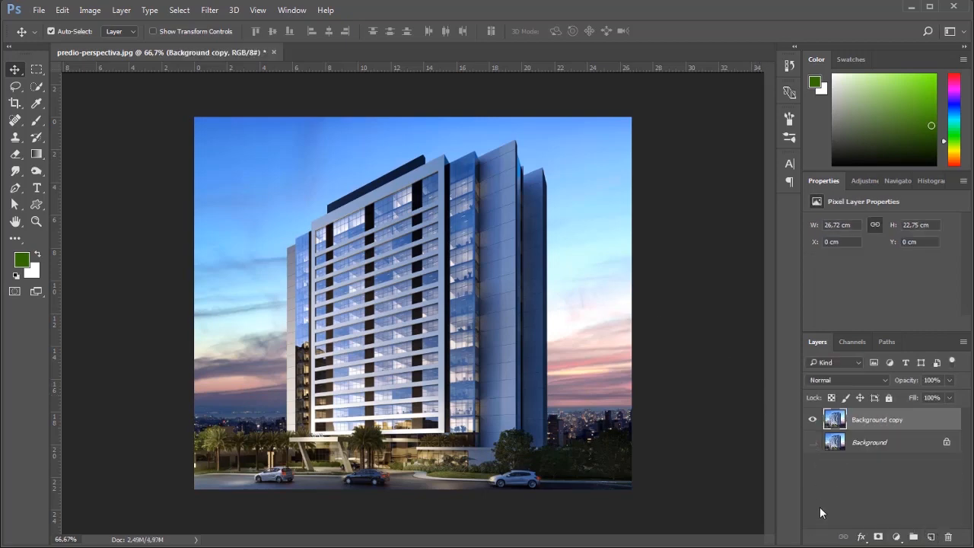
{"action": "left_click", "coordinate": [813, 443]}
Start Perspective Warp on the Background copy and fit a four-corner layout plane over the building's front facade.
{"action": "left_click", "coordinate": [62, 11]}
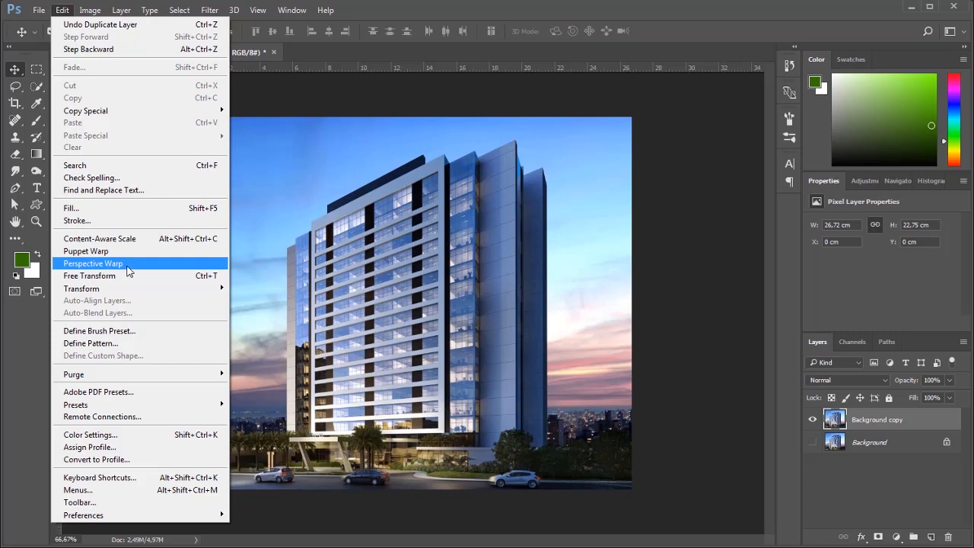
{"action": "left_click", "coordinate": [93, 263]}
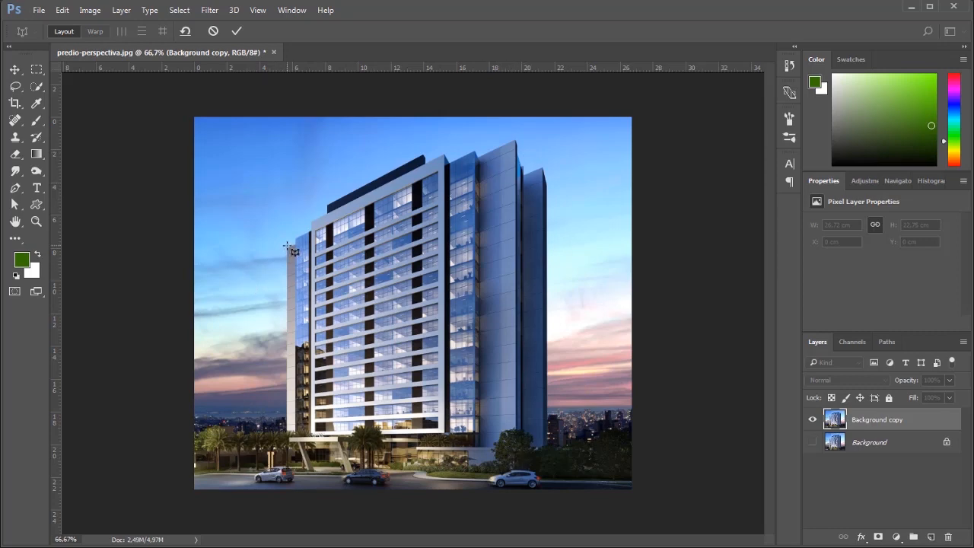
{"action": "left_click_drag", "start_coordinate": [286, 246], "coordinate": [373, 321]}
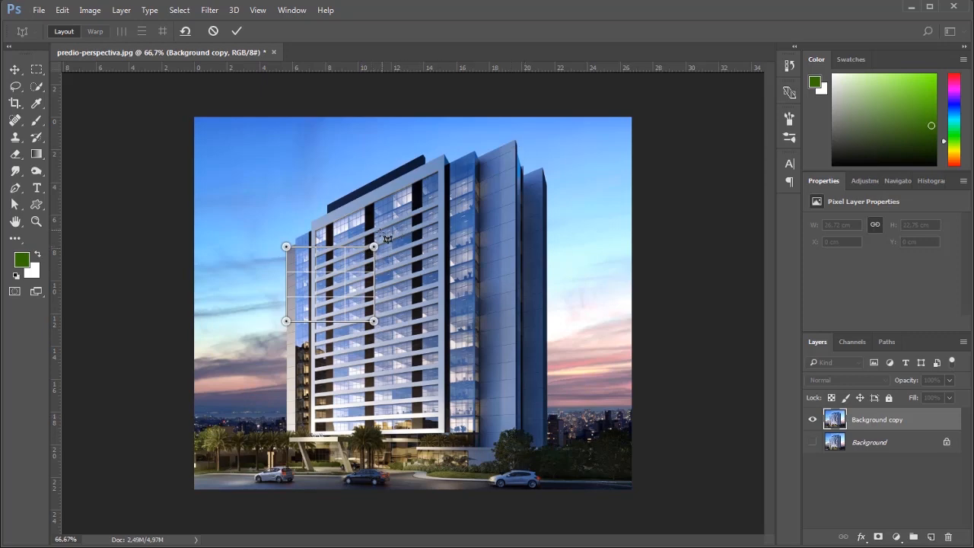
{"action": "left_click_drag", "start_coordinate": [374, 246], "coordinate": [517, 148]}
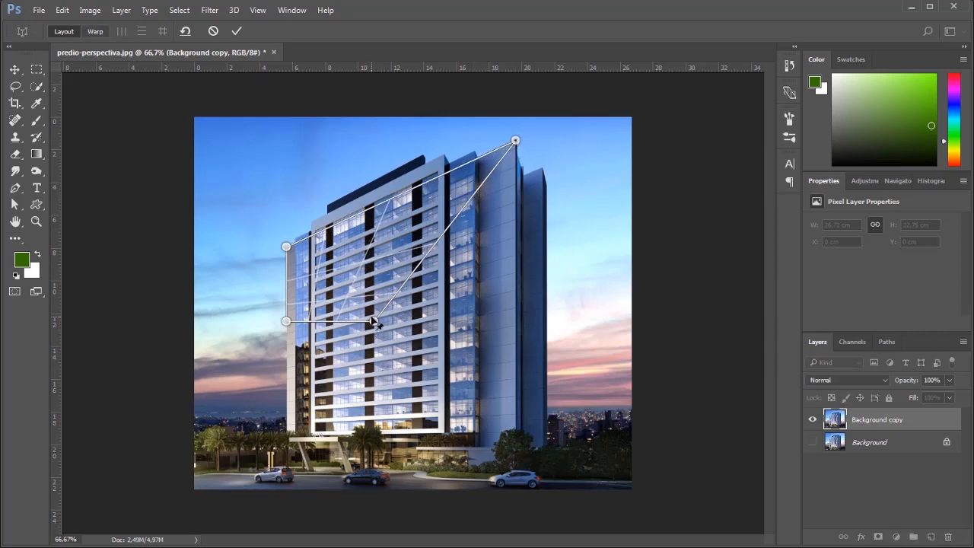
{"action": "left_click_drag", "start_coordinate": [373, 321], "coordinate": [516, 442]}
{"action": "left_click_drag", "start_coordinate": [295, 324], "coordinate": [290, 440]}
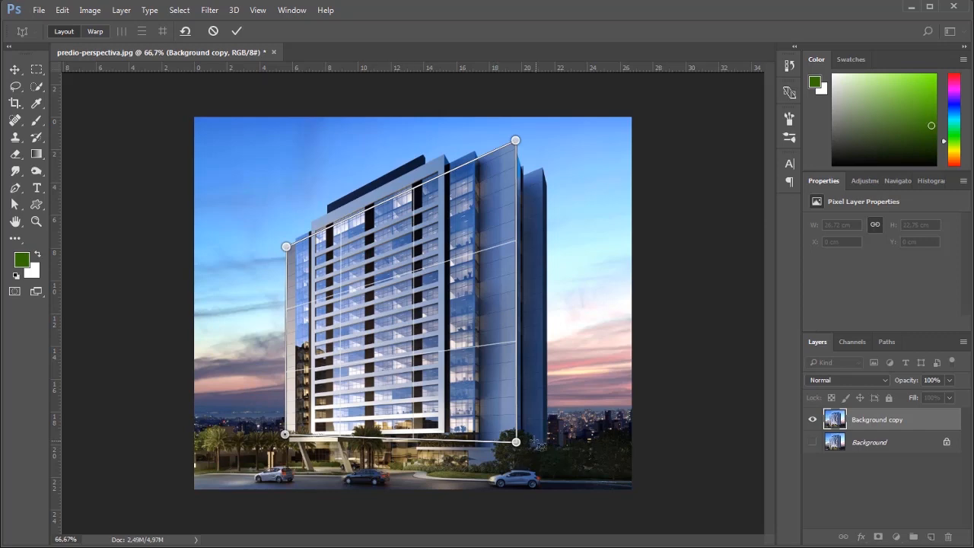
Fine-tune both lower corners and the upper-left corner of the perspective plane to match the facade's edges.
{"action": "left_click_drag", "start_coordinate": [522, 449], "coordinate": [520, 436]}
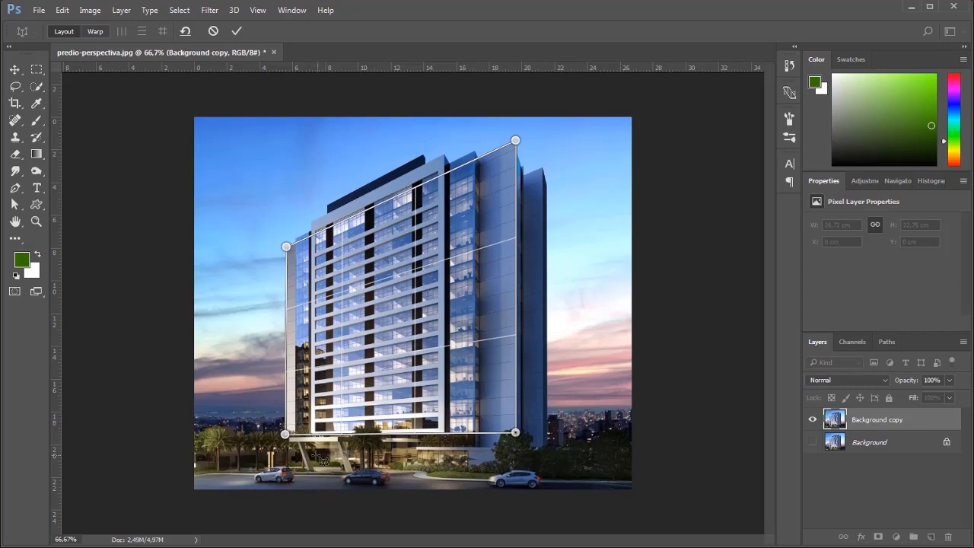
{"action": "left_click_drag", "start_coordinate": [284, 435], "coordinate": [286, 437]}
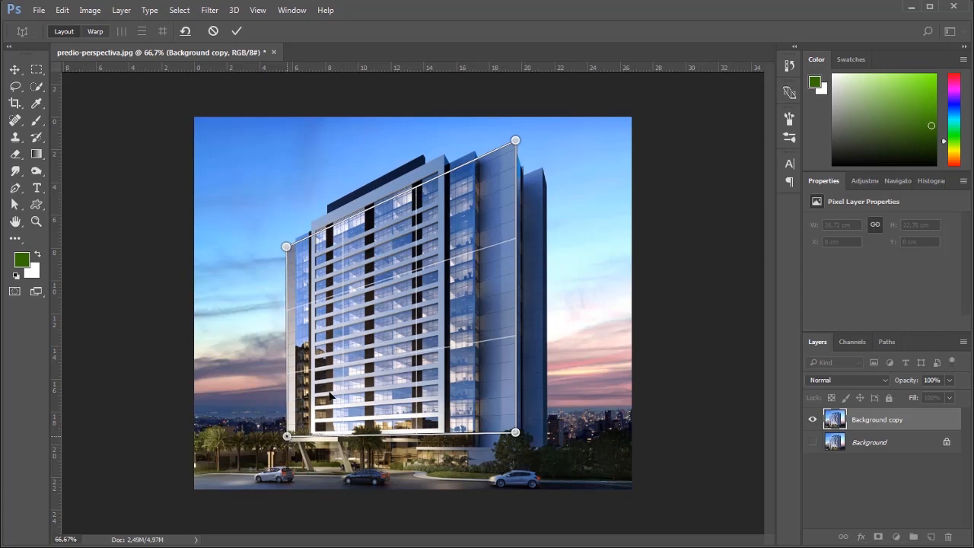
{"action": "left_click_drag", "start_coordinate": [286, 246], "coordinate": [286, 251]}
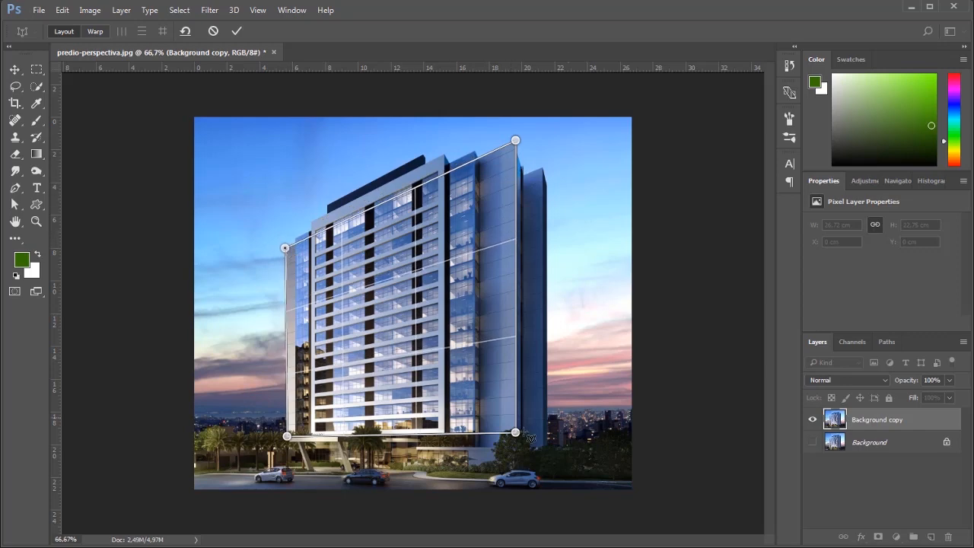
Switch to Warp mode, raise the facade's upper-left corner level with the upper-right one, and spread both lower corners outward.
{"action": "left_click", "coordinate": [95, 31]}
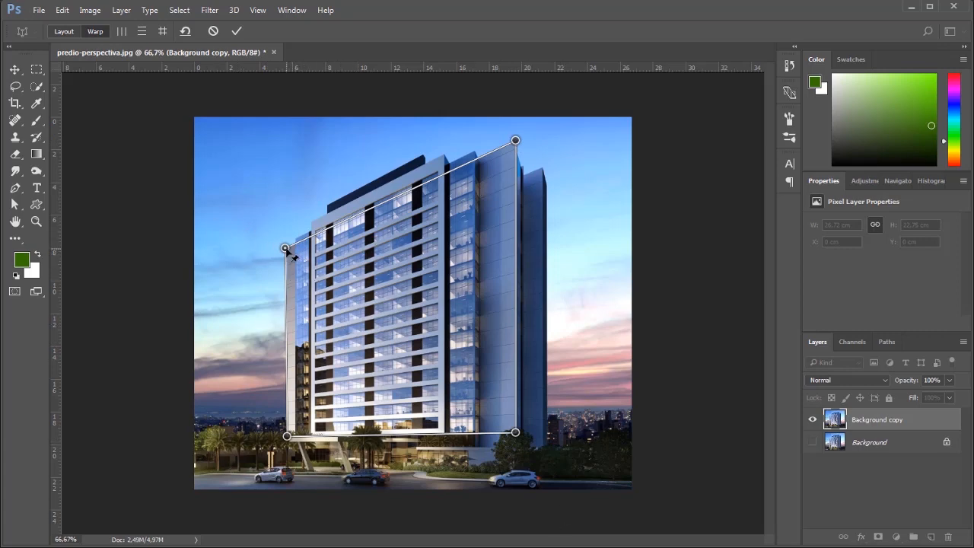
{"action": "left_click_drag", "start_coordinate": [286, 250], "coordinate": [260, 135]}
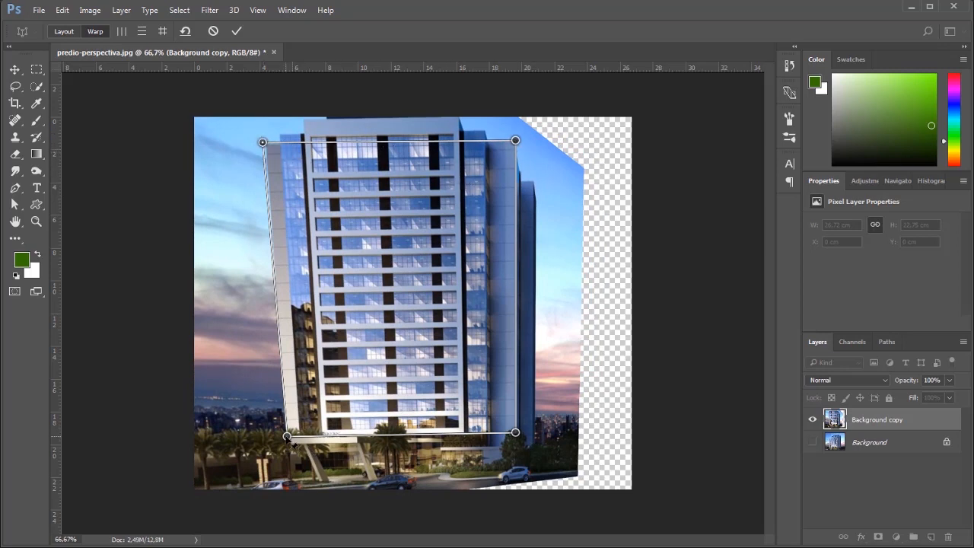
{"action": "left_click_drag", "start_coordinate": [292, 443], "coordinate": [216, 434]}
{"action": "left_click_drag", "start_coordinate": [523, 438], "coordinate": [598, 433]}
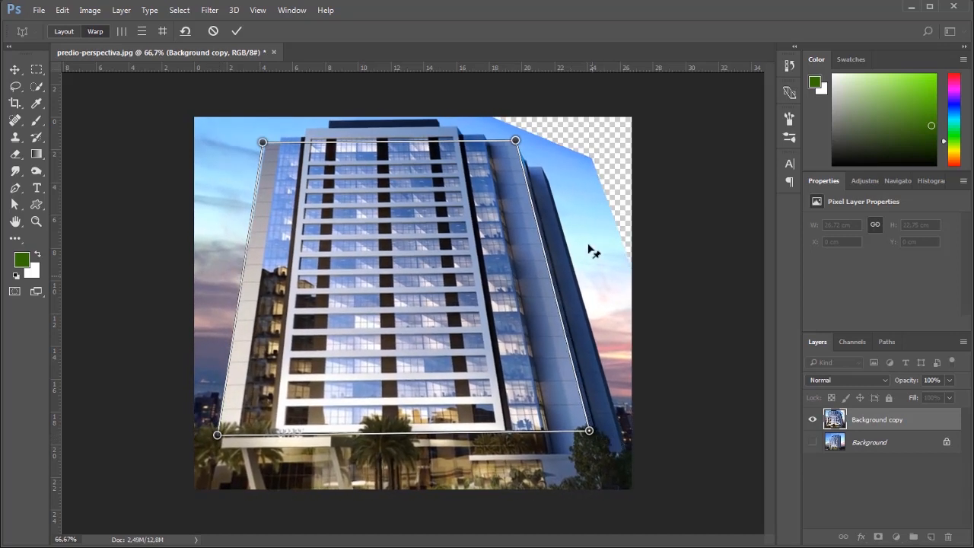
Pull the plane's upper corners outward and down, and widen its lower-right corner, making the facade's sides nearly vertical.
{"action": "left_click_drag", "start_coordinate": [519, 144], "coordinate": [608, 174]}
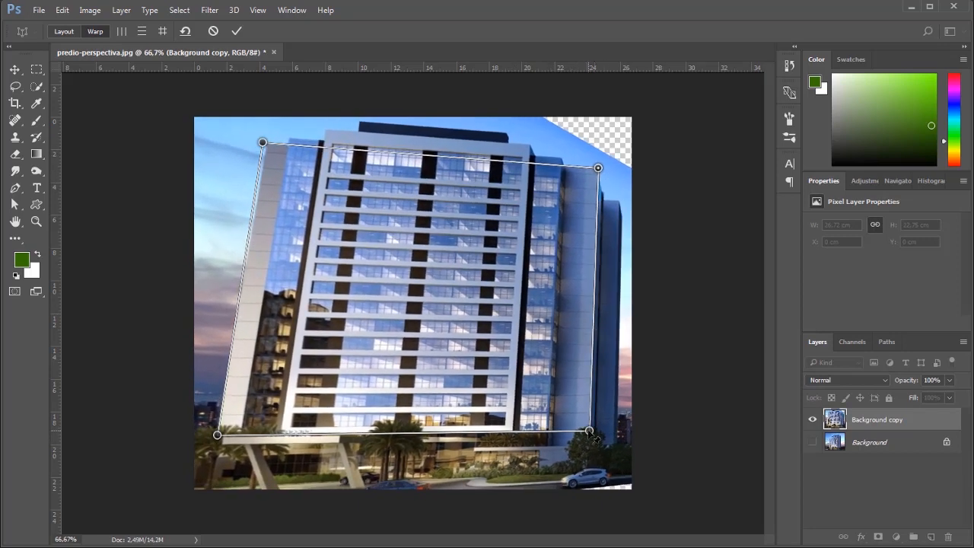
{"action": "left_click_drag", "start_coordinate": [591, 432], "coordinate": [615, 430]}
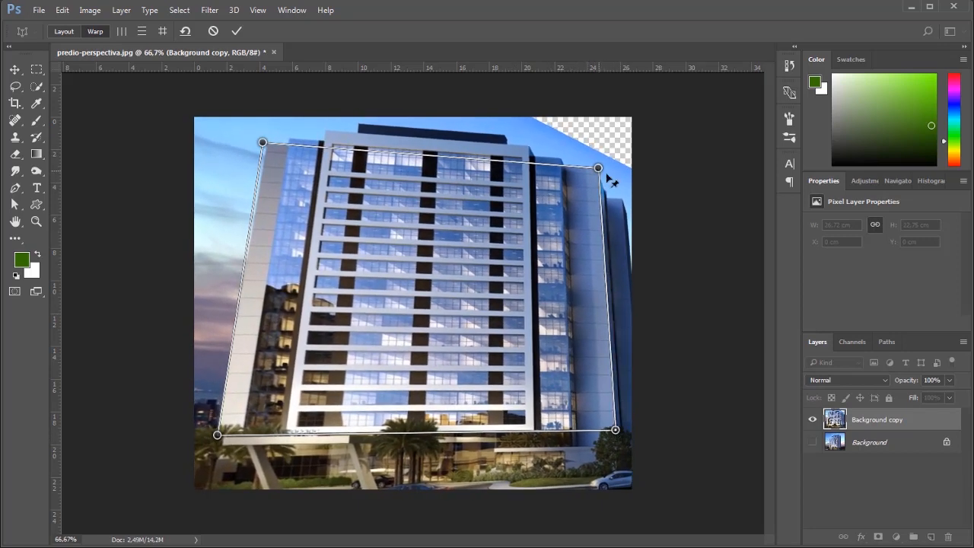
{"action": "left_click_drag", "start_coordinate": [606, 174], "coordinate": [622, 191]}
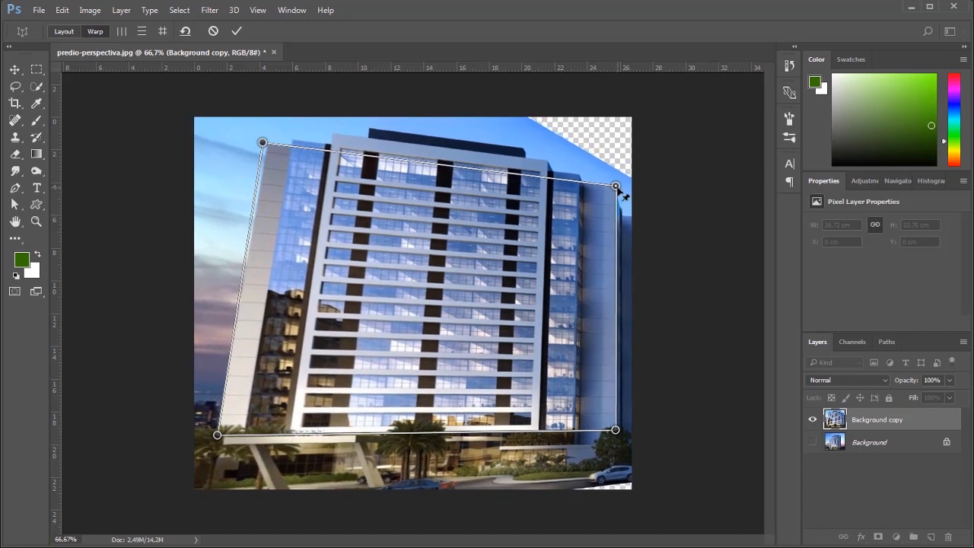
{"action": "left_click_drag", "start_coordinate": [262, 143], "coordinate": [212, 212]}
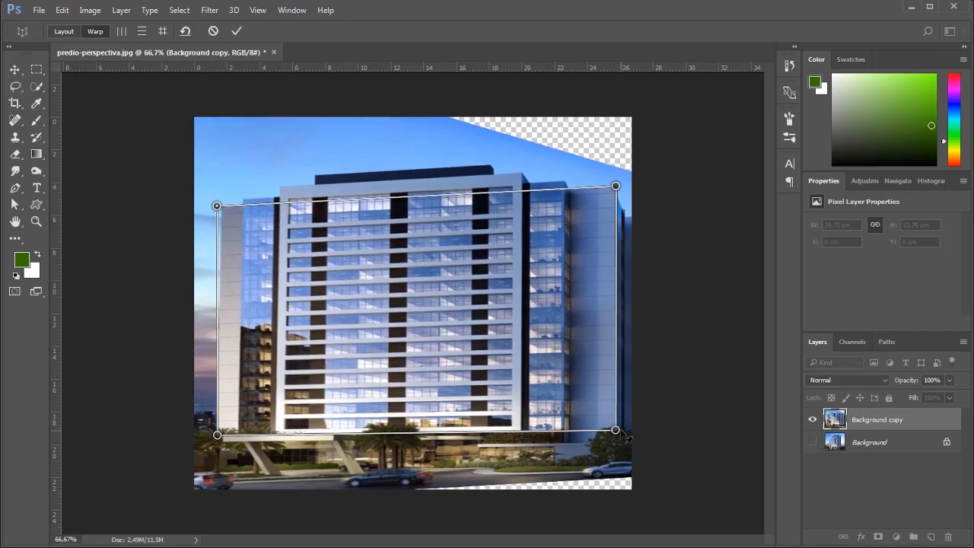
Move the plane's two right-hand corners inward so the building's side wing fits inside the canvas.
{"action": "left_click_drag", "start_coordinate": [621, 434], "coordinate": [596, 436]}
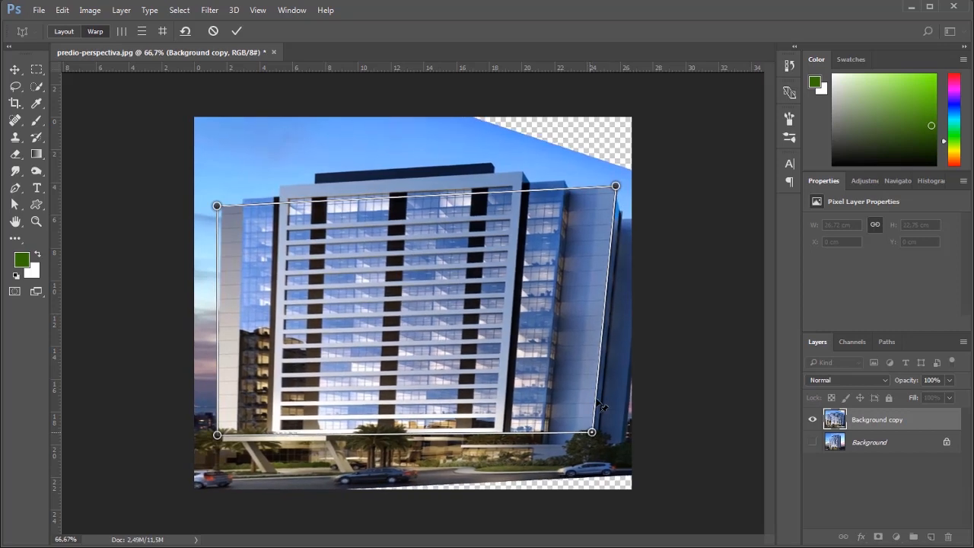
{"action": "left_click_drag", "start_coordinate": [615, 187], "coordinate": [587, 194]}
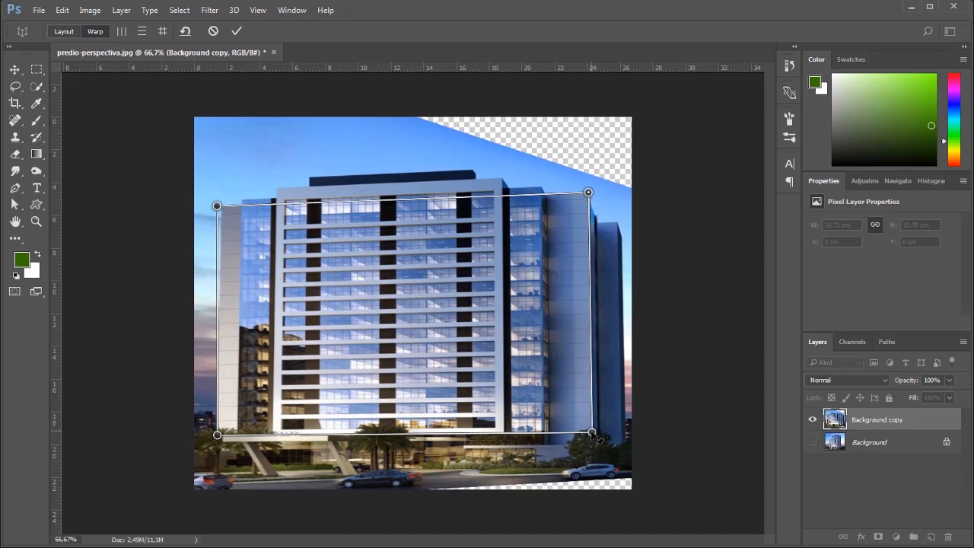
{"action": "left_click_drag", "start_coordinate": [596, 437], "coordinate": [592, 433]}
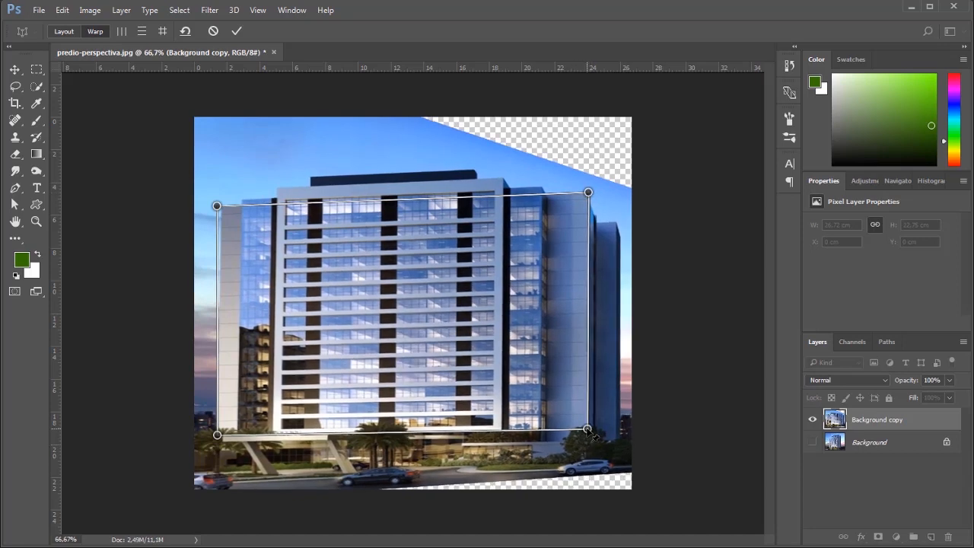
Raise the plane's two upper corners to make the building taller, and apply the perspective warp.
{"action": "left_click_drag", "start_coordinate": [594, 199], "coordinate": [595, 191]}
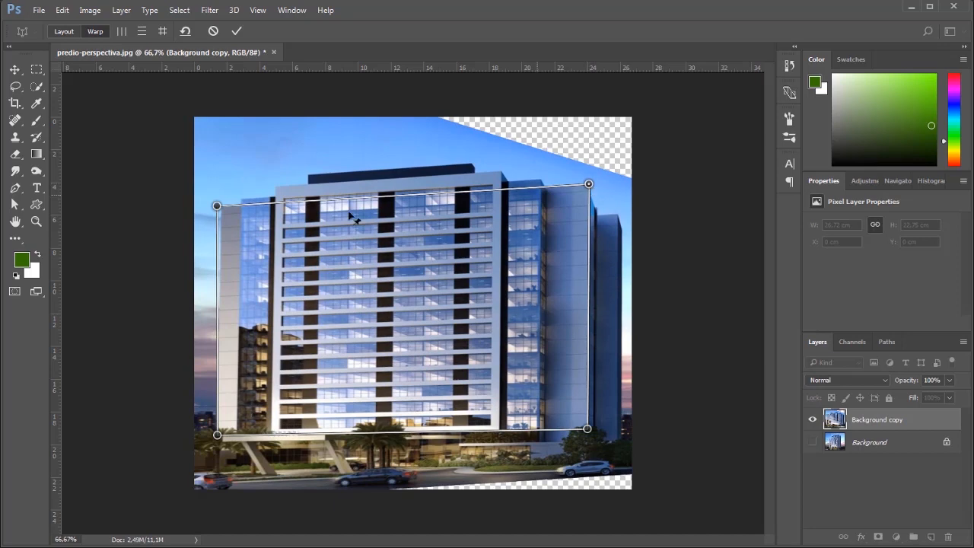
{"action": "left_click_drag", "start_coordinate": [220, 210], "coordinate": [224, 192]}
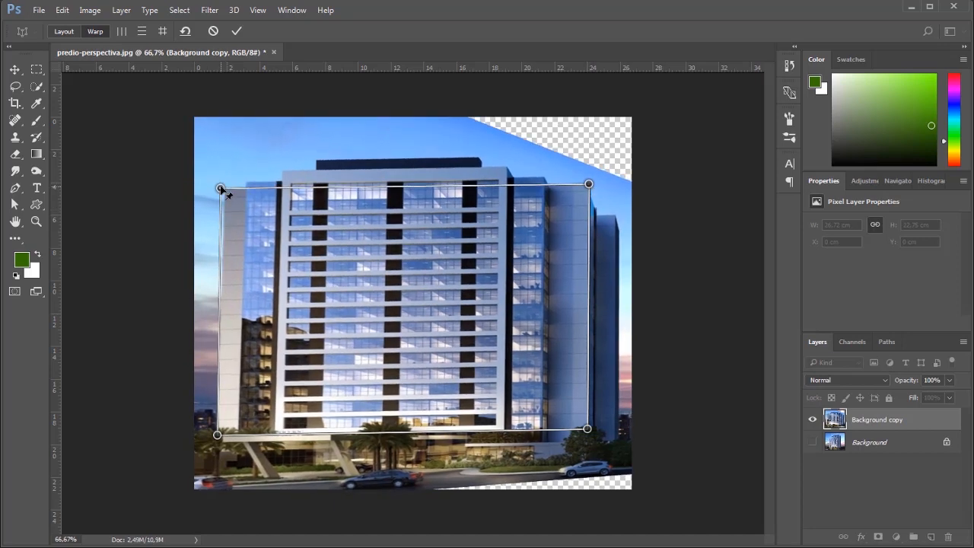
{"action": "left_click_drag", "start_coordinate": [594, 190], "coordinate": [594, 170]}
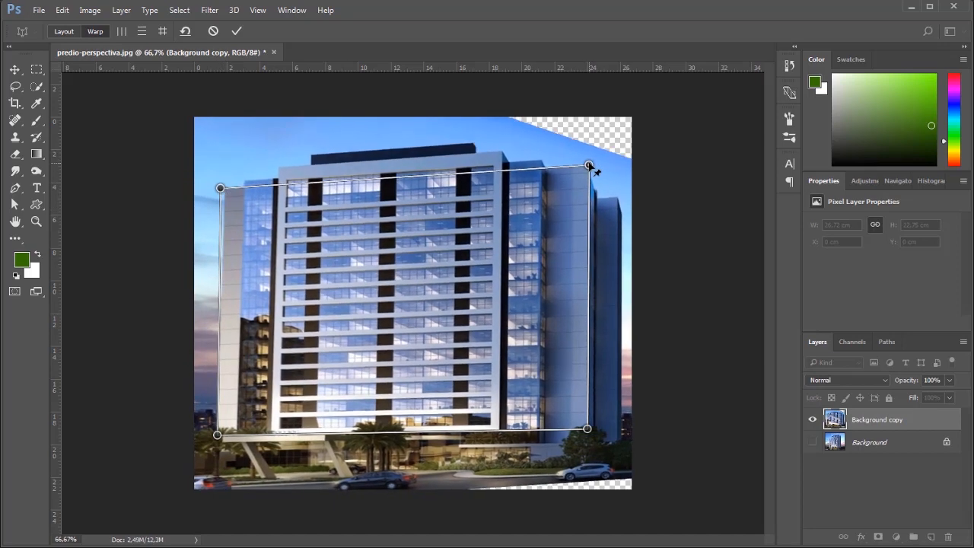
{"action": "mouse_move", "coordinate": [222, 190]}
{"action": "left_mouse_down"}
{"action": "mouse_move", "coordinate": [226, 178]}
{"action": "mouse_move", "coordinate": [229, 194]}
{"action": "mouse_move", "coordinate": [206, 180]}
{"action": "mouse_move", "coordinate": [214, 183]}
{"action": "left_mouse_up"}
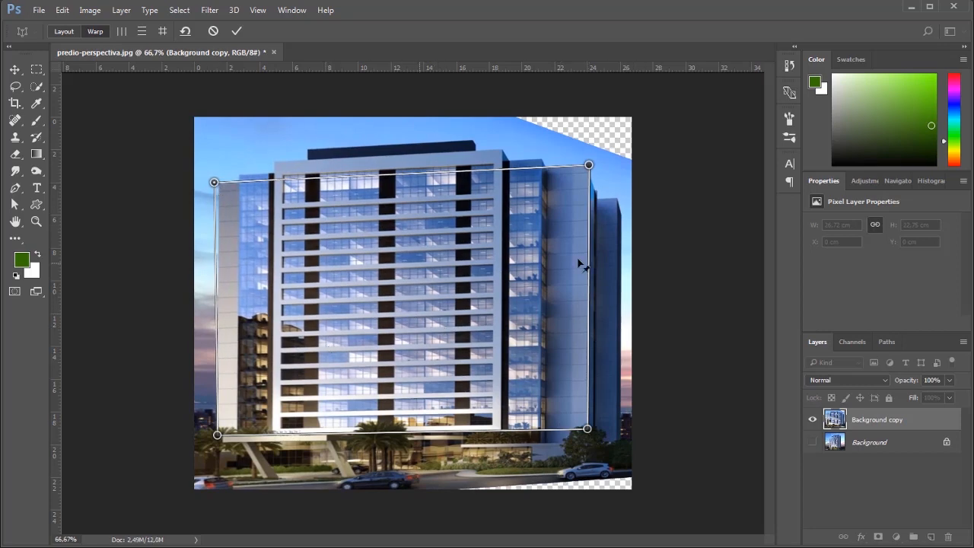
{"action": "left_click", "coordinate": [236, 31]}
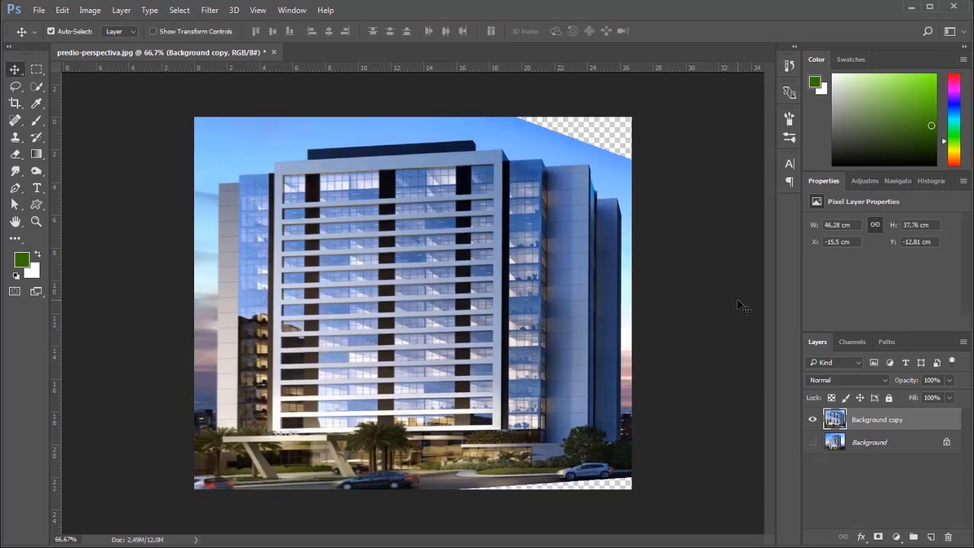
Compare the warped copy with the original building by toggling the layers' visibility.
{"action": "left_click", "coordinate": [812, 442]}
{"action": "left_click", "coordinate": [812, 420]}
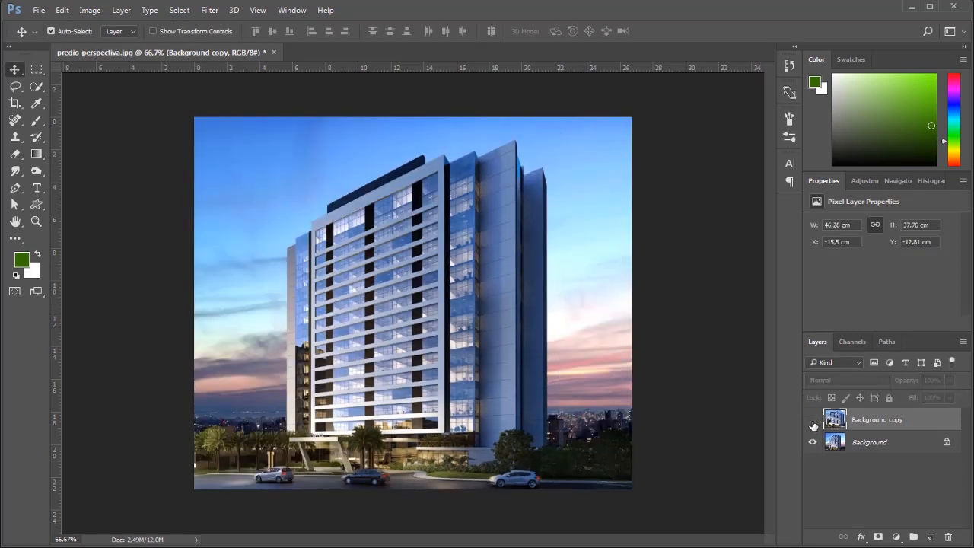
{"action": "left_click", "coordinate": [813, 420]}
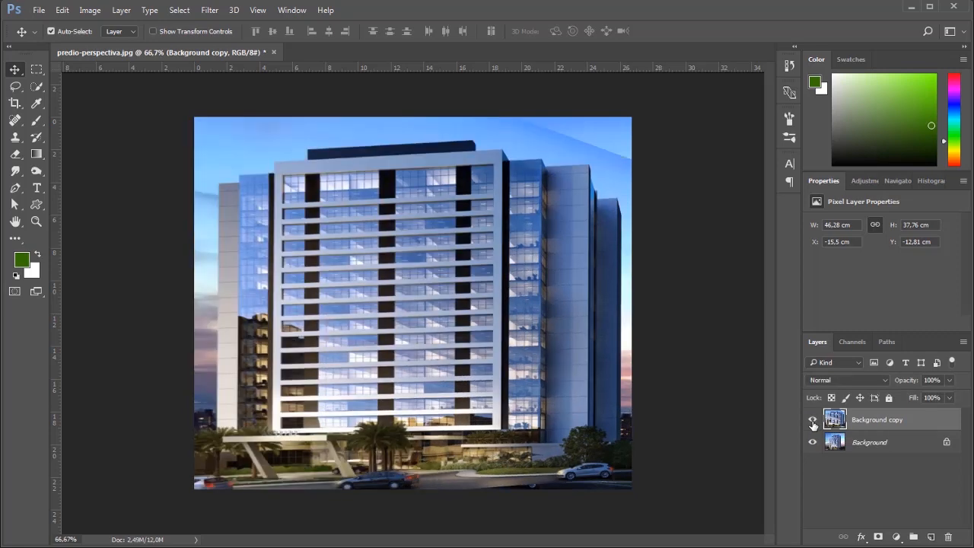
{"action": "left_click", "coordinate": [813, 421]}
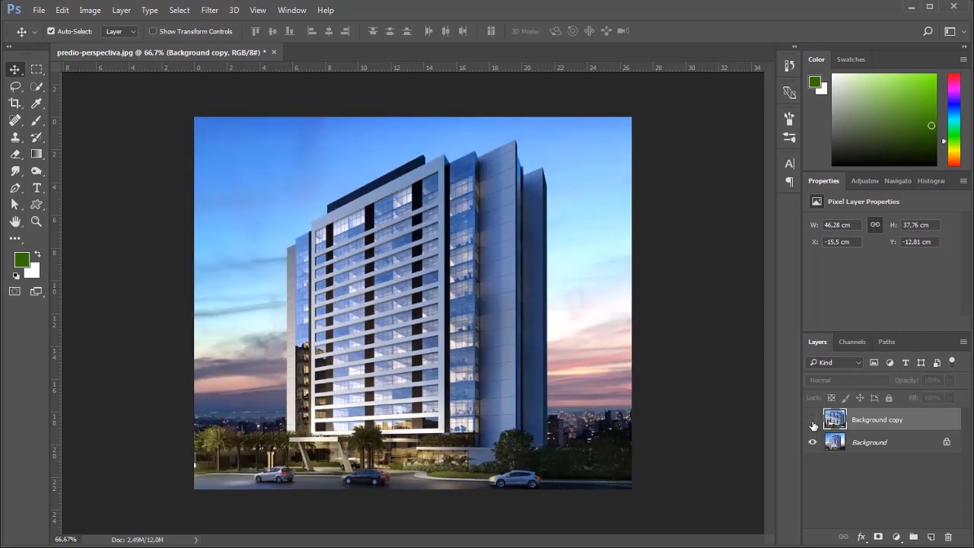
{"action": "left_click", "coordinate": [812, 421]}
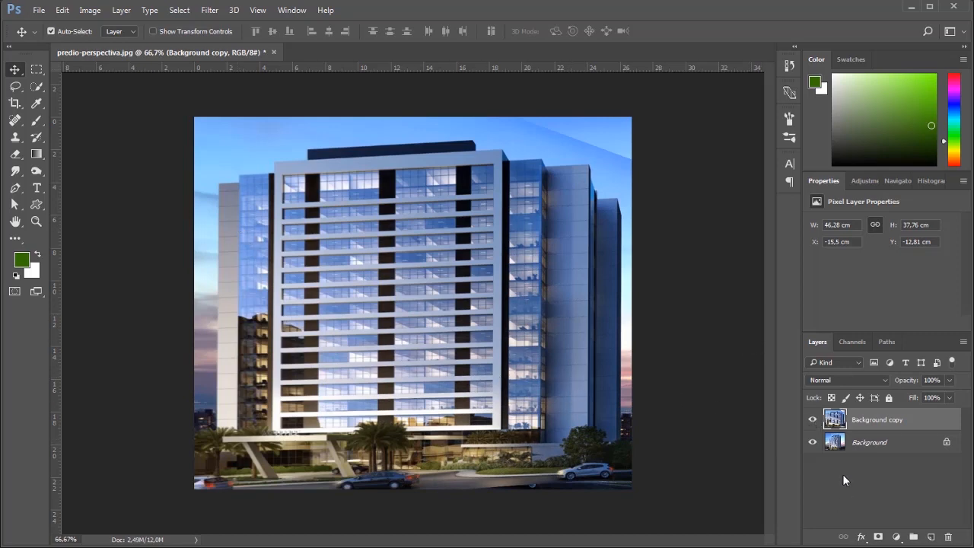
{"action": "left_click", "coordinate": [812, 419]}
{"action": "left_click", "coordinate": [812, 419]}
{"action": "left_click", "coordinate": [812, 419]}
{"action": "left_click", "coordinate": [813, 419]}
{"action": "left_click", "coordinate": [813, 419]}
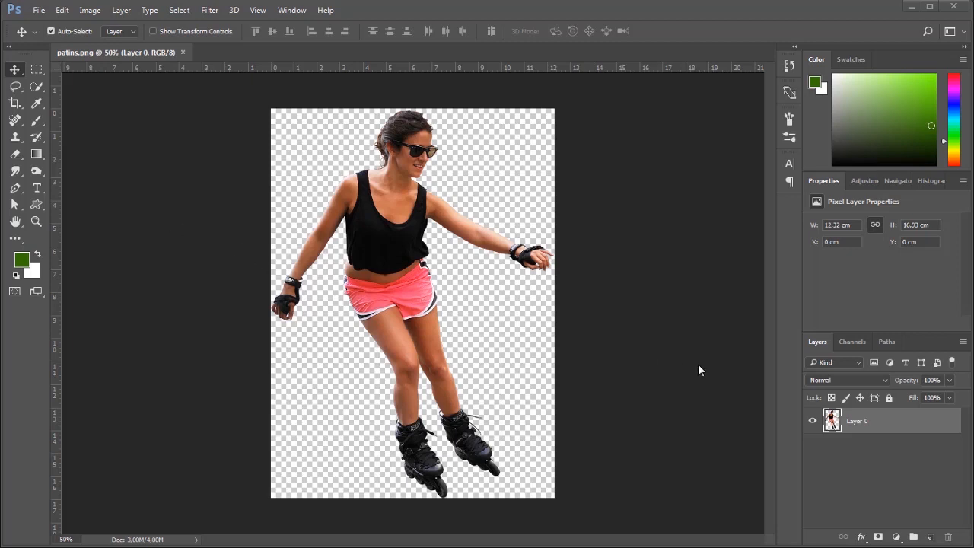
In patins.png, add a new layer, fill it with white using the Paint Bucket, and place it below the skater's layer.
{"action": "left_click", "coordinate": [930, 538]}
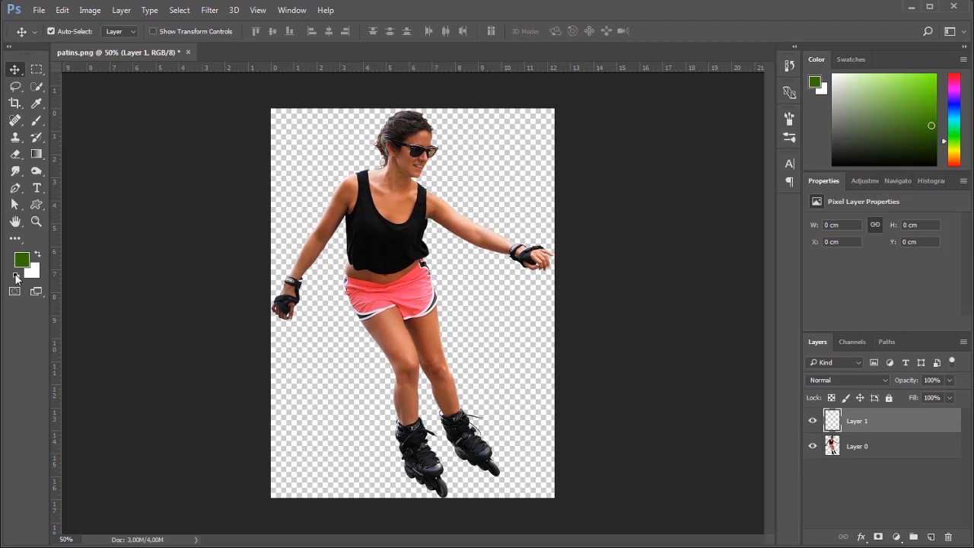
{"action": "left_click", "coordinate": [16, 276]}
{"action": "left_click", "coordinate": [37, 255]}
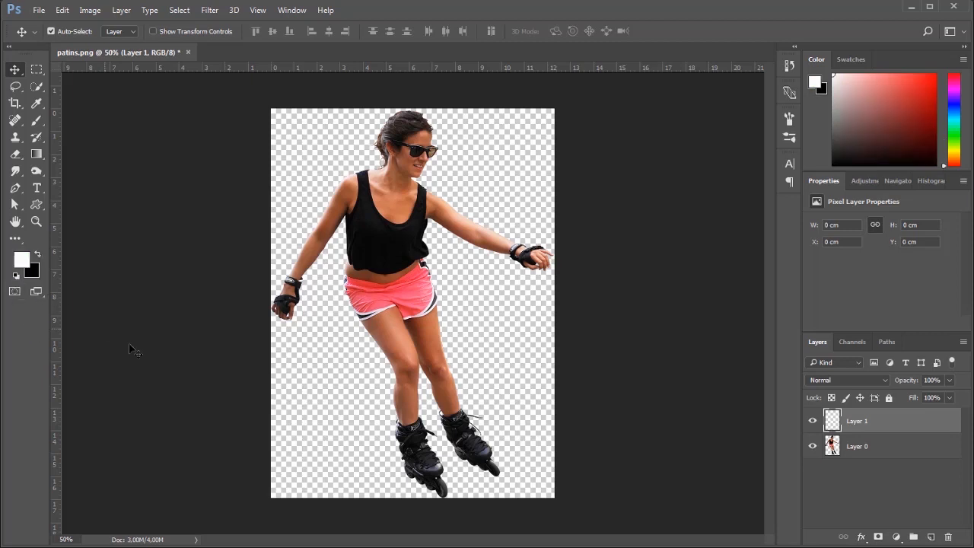
{"action": "left_click", "coordinate": [37, 154]}
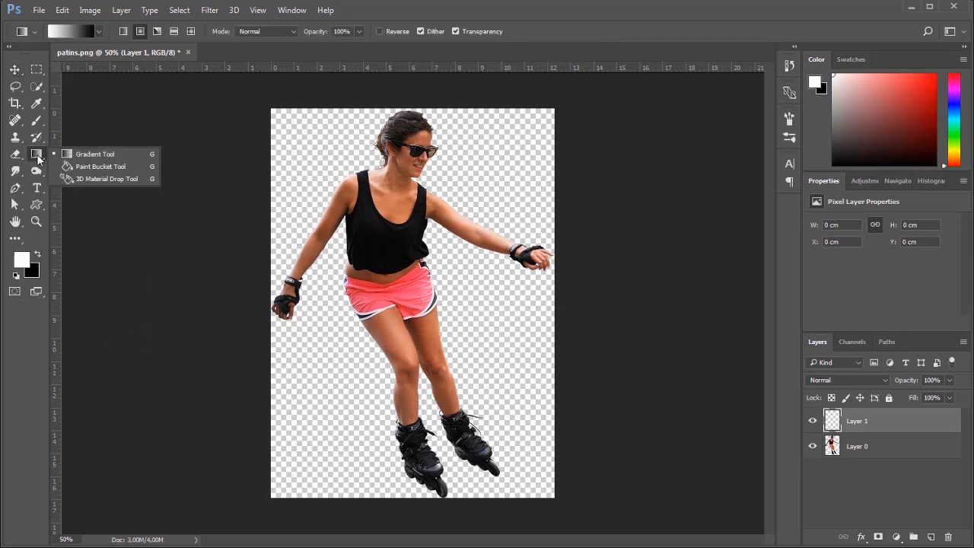
{"action": "left_click", "coordinate": [80, 167]}
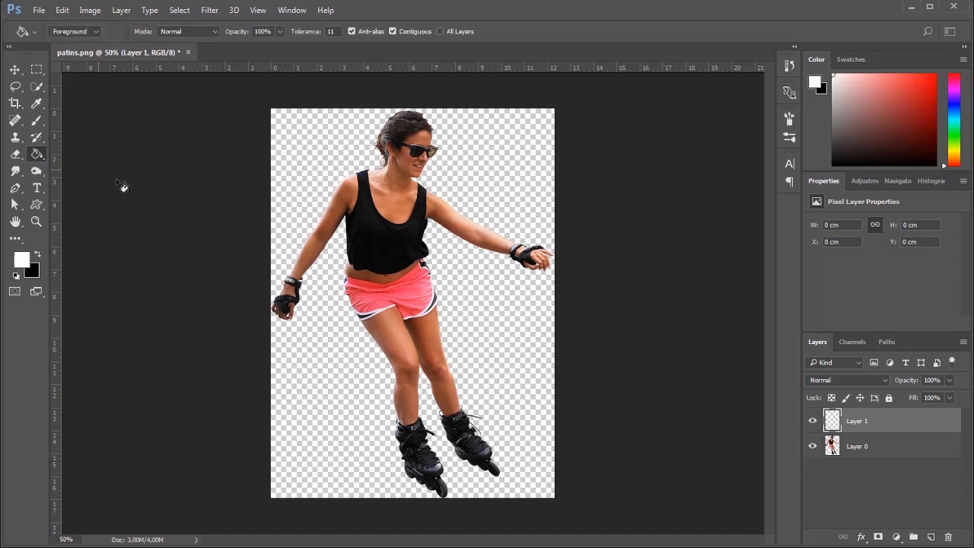
{"action": "left_click", "coordinate": [325, 291]}
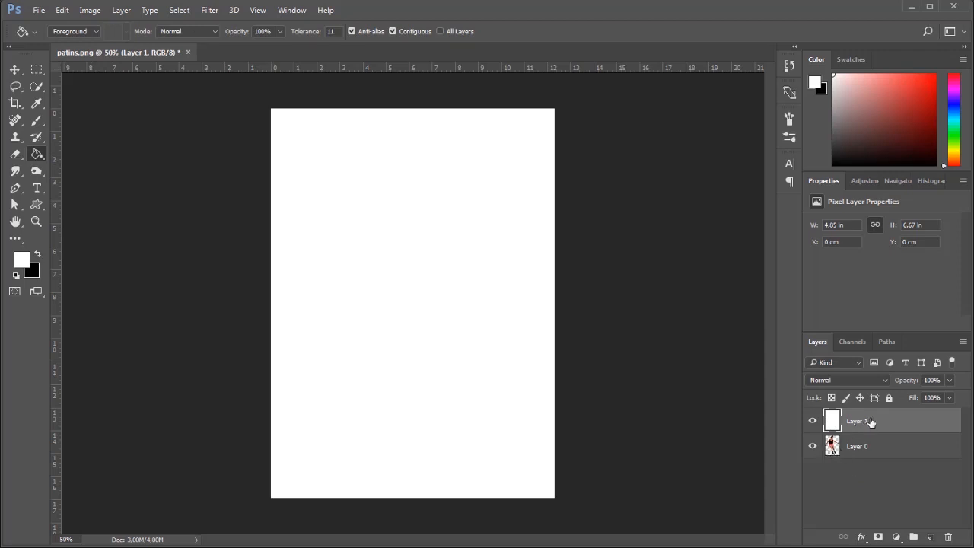
{"action": "left_click_drag", "start_coordinate": [862, 423], "coordinate": [885, 461]}
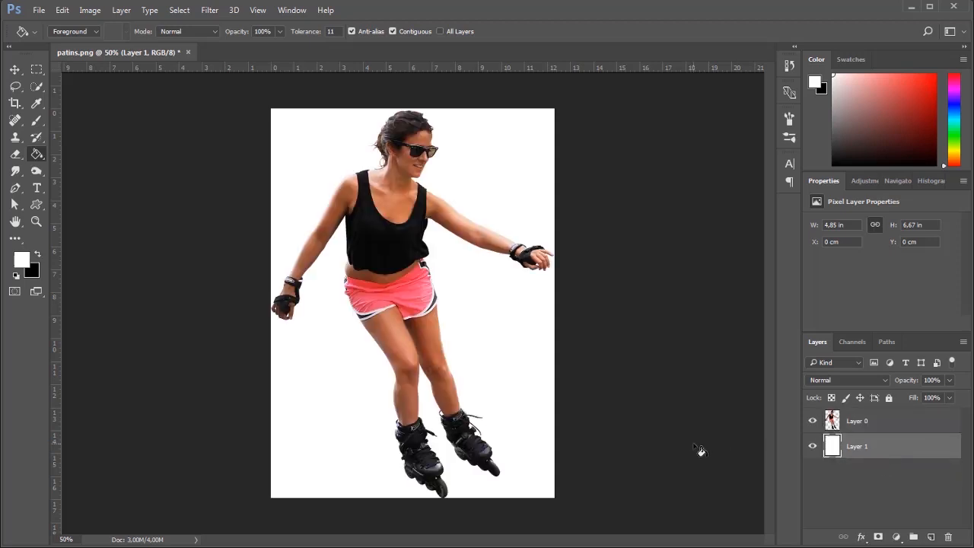
Start Puppet Warp on the skater's layer and place pins on her lowered arm at the hand, wrist, elbow and shoulder.
{"action": "left_click", "coordinate": [865, 429]}
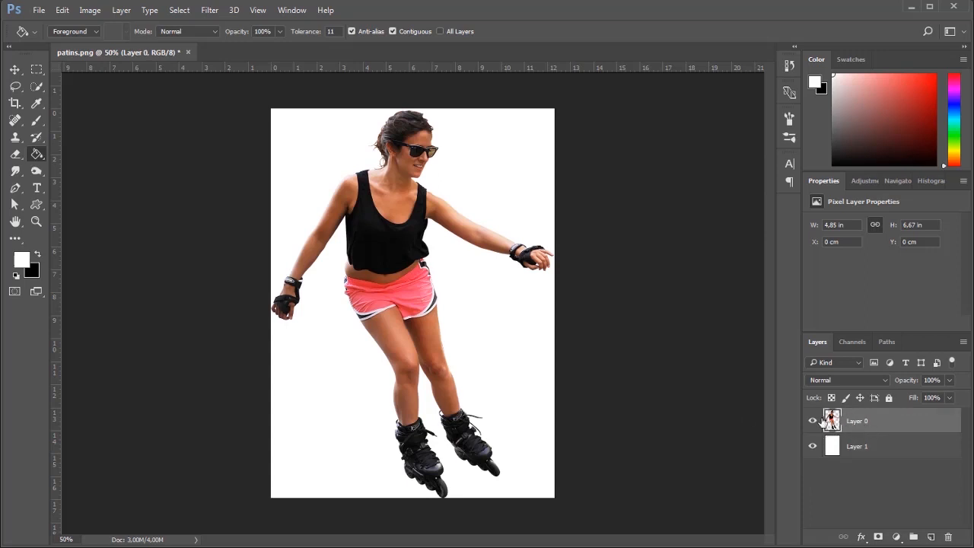
{"action": "left_click", "coordinate": [65, 11]}
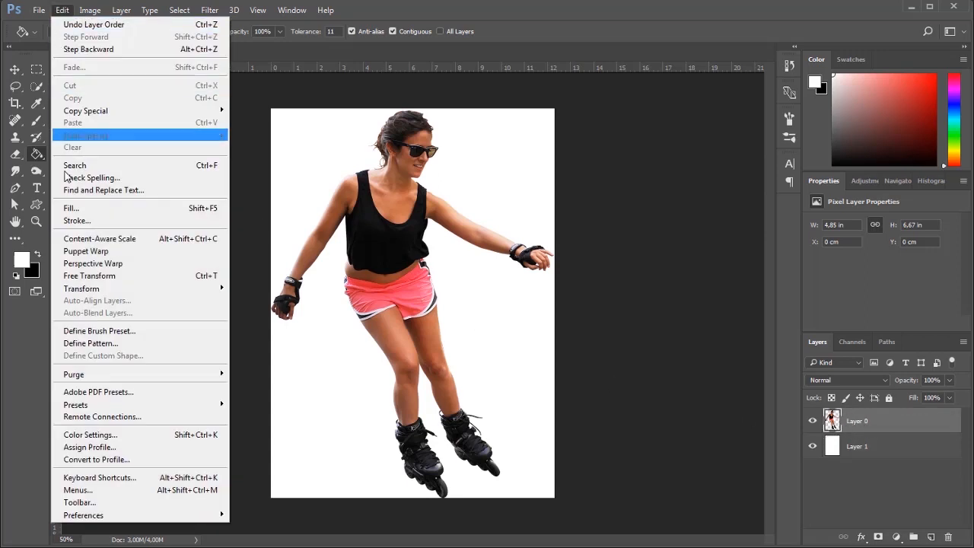
{"action": "left_click", "coordinate": [138, 259]}
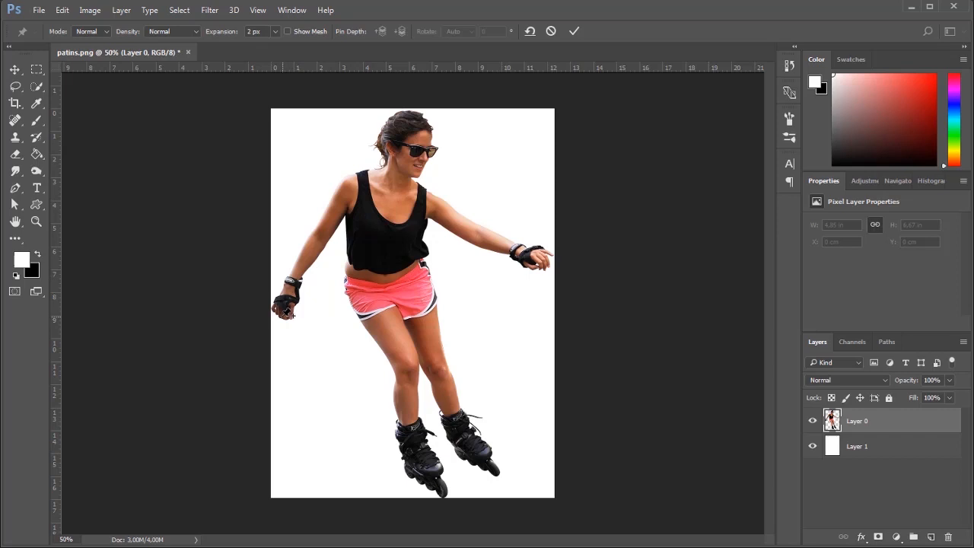
{"action": "left_click", "coordinate": [283, 311]}
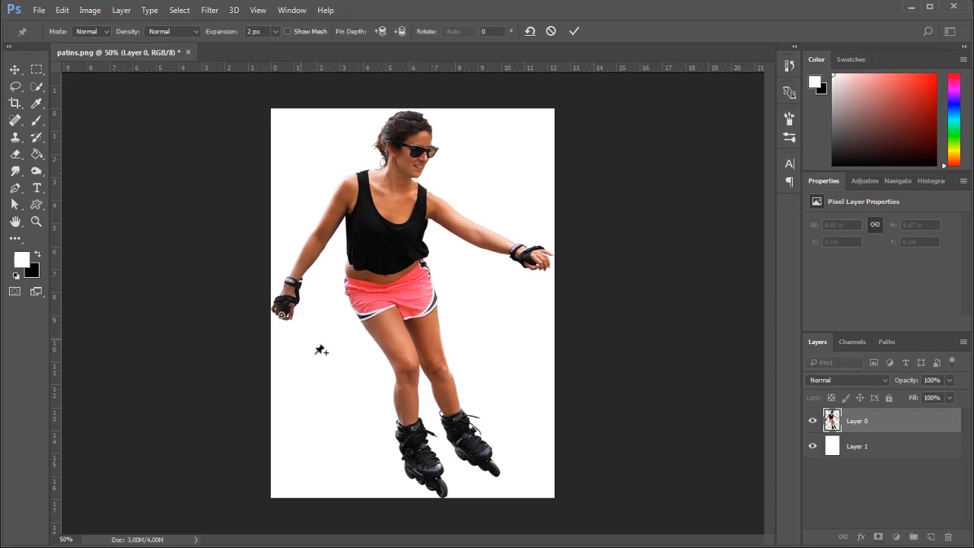
{"action": "left_click", "coordinate": [291, 282]}
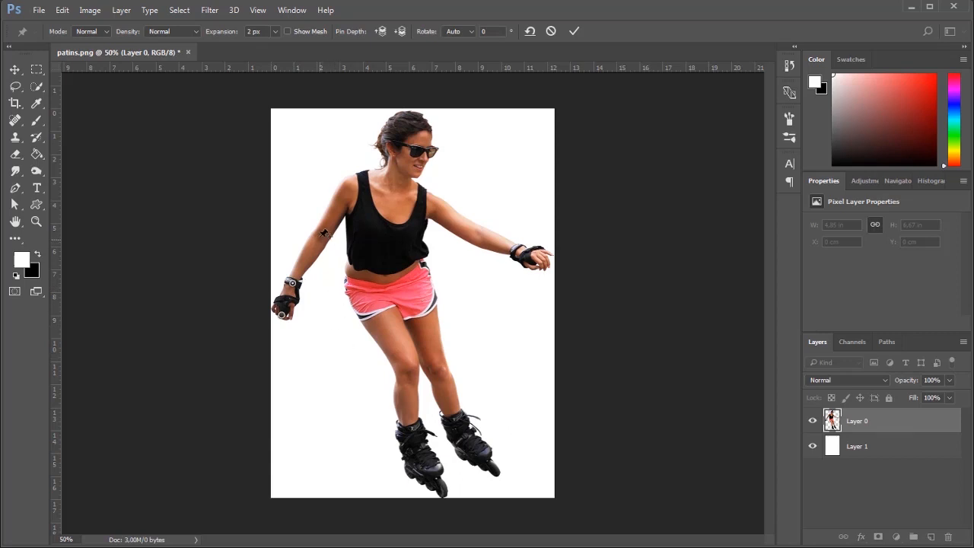
{"action": "left_click", "coordinate": [317, 237]}
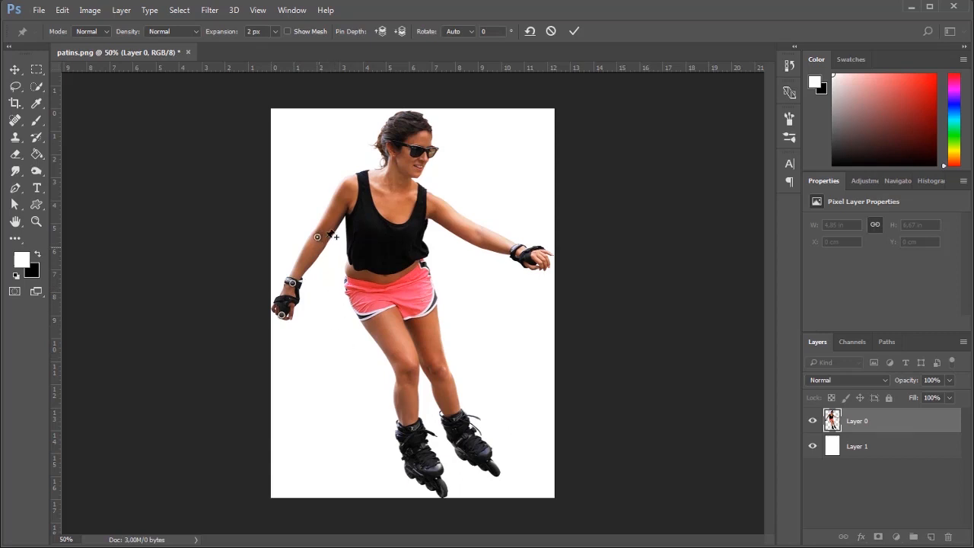
{"action": "left_click", "coordinate": [348, 180]}
Add puppet pins along the skater's outstretched arm from shoulder to hand, and on her neck, top of the head and waist.
{"action": "left_click", "coordinate": [434, 201]}
{"action": "left_click", "coordinate": [478, 233]}
{"action": "left_click", "coordinate": [518, 248]}
{"action": "left_click", "coordinate": [543, 264]}
{"action": "left_click", "coordinate": [398, 178]}
{"action": "left_click", "coordinate": [413, 113]}
{"action": "left_click", "coordinate": [388, 284]}
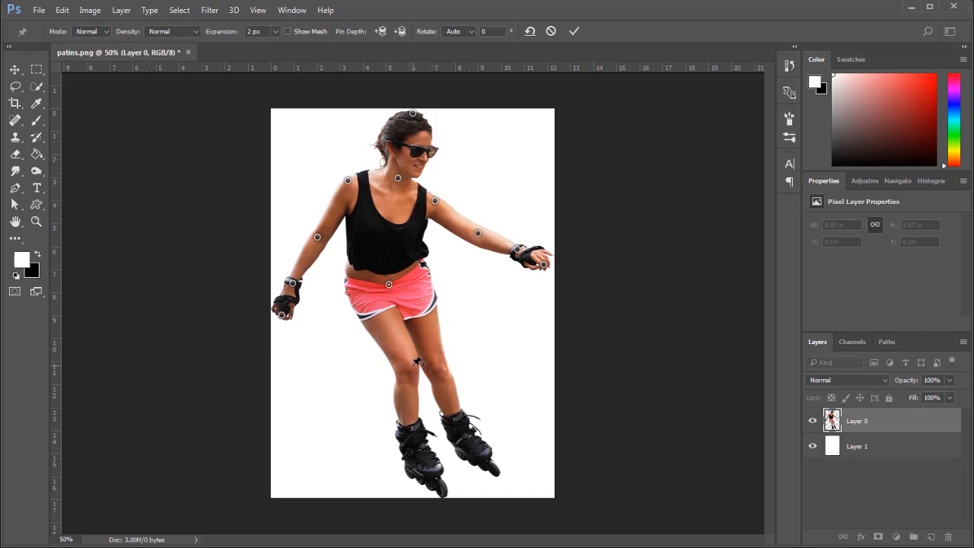
Add puppet pins to both of the skater's legs at the knees, the ankles and the front tips of the skates.
{"action": "left_click", "coordinate": [412, 364]}
{"action": "left_click", "coordinate": [441, 367]}
{"action": "left_click", "coordinate": [460, 427]}
{"action": "left_click", "coordinate": [413, 447]}
{"action": "left_click", "coordinate": [443, 485]}
{"action": "left_click", "coordinate": [495, 467]}
Bend the skater's lowered arm inward by moving its hand, wrist and elbow pins closer to her body.
{"action": "left_click_drag", "start_coordinate": [282, 317], "coordinate": [290, 319]}
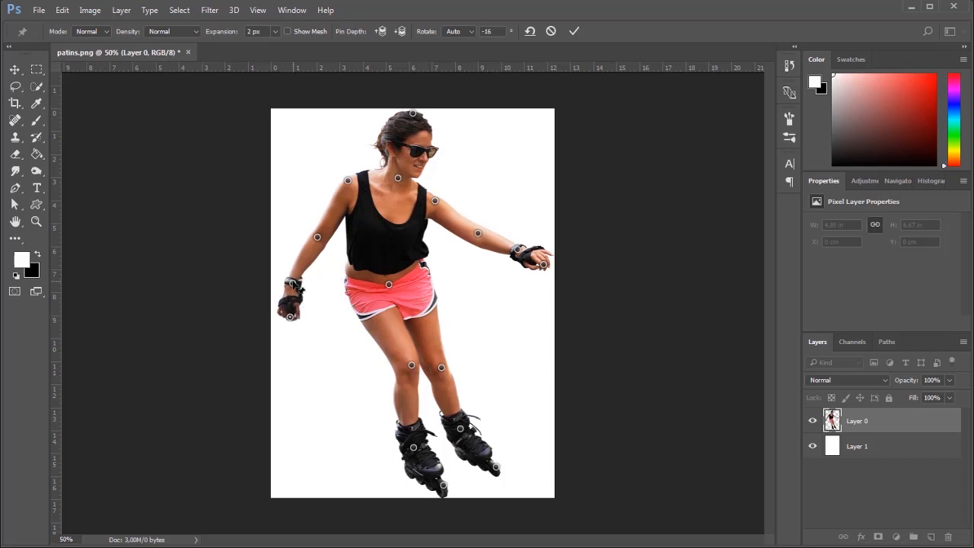
{"action": "left_click_drag", "start_coordinate": [293, 283], "coordinate": [312, 298]}
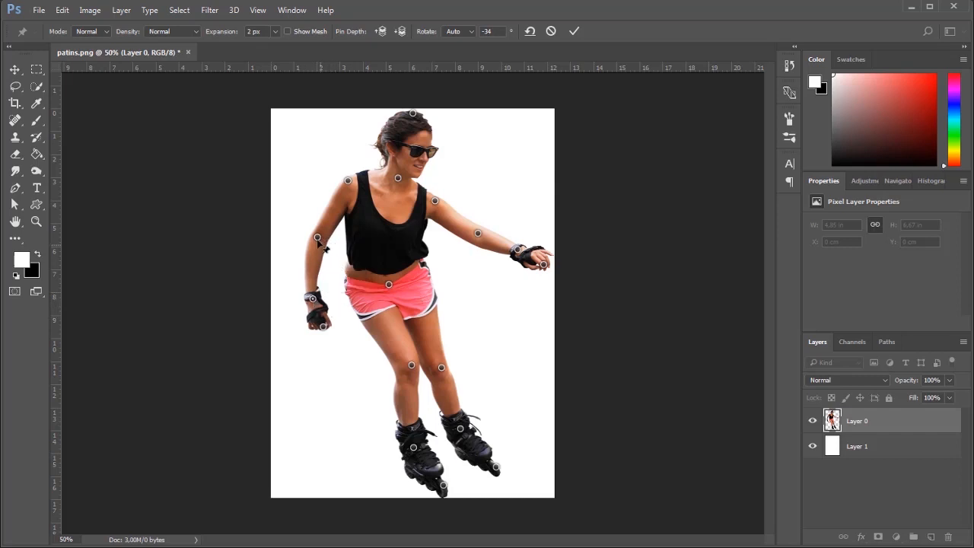
{"action": "left_click_drag", "start_coordinate": [318, 237], "coordinate": [325, 237]}
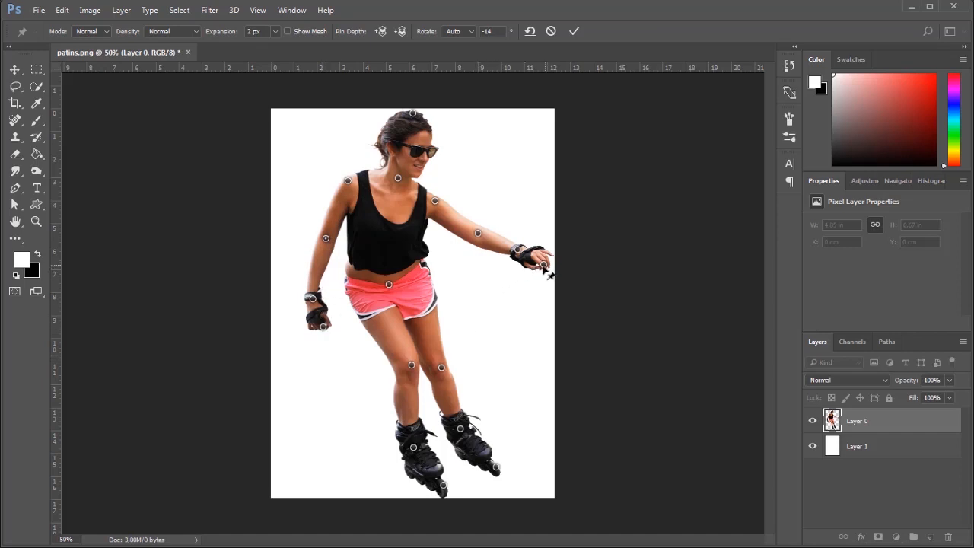
Bend the skater's outstretched arm down toward her body and tilt her head slightly back using the pins.
{"action": "left_click_drag", "start_coordinate": [543, 264], "coordinate": [502, 298]}
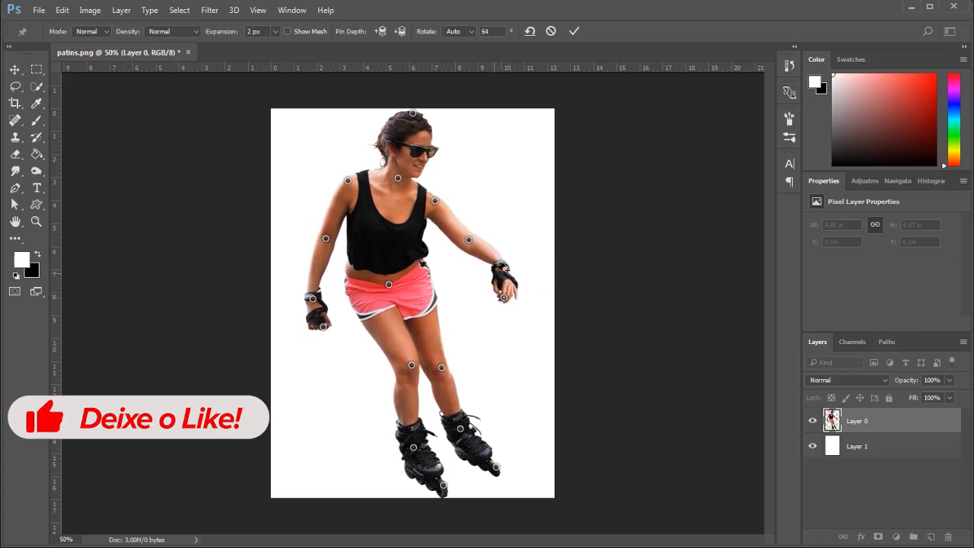
{"action": "left_click_drag", "start_coordinate": [500, 264], "coordinate": [493, 267]}
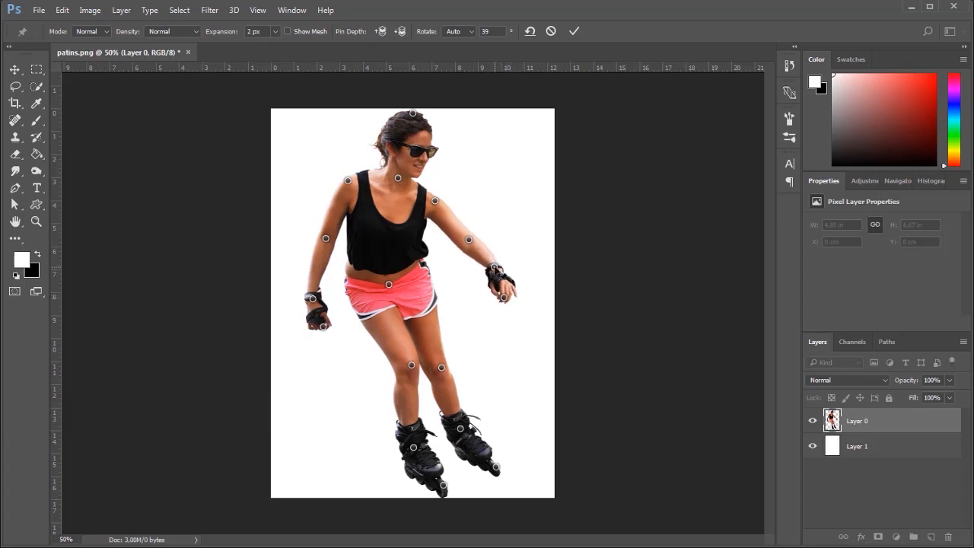
{"action": "left_click_drag", "start_coordinate": [412, 114], "coordinate": [394, 114]}
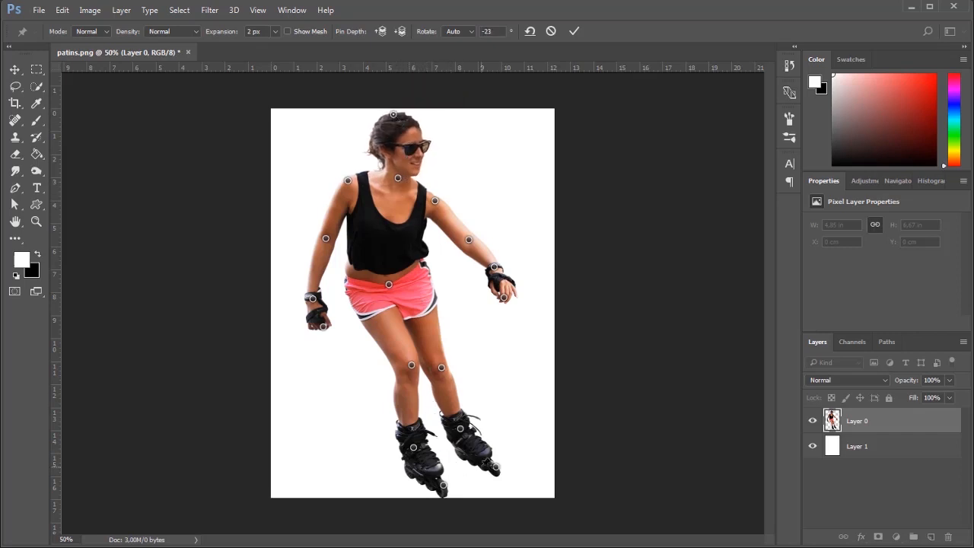
Spread the skater's legs slightly apart by moving the skate, ankle and knee pins outward, and apply the puppet warp.
{"action": "left_click_drag", "start_coordinate": [496, 466], "coordinate": [502, 462]}
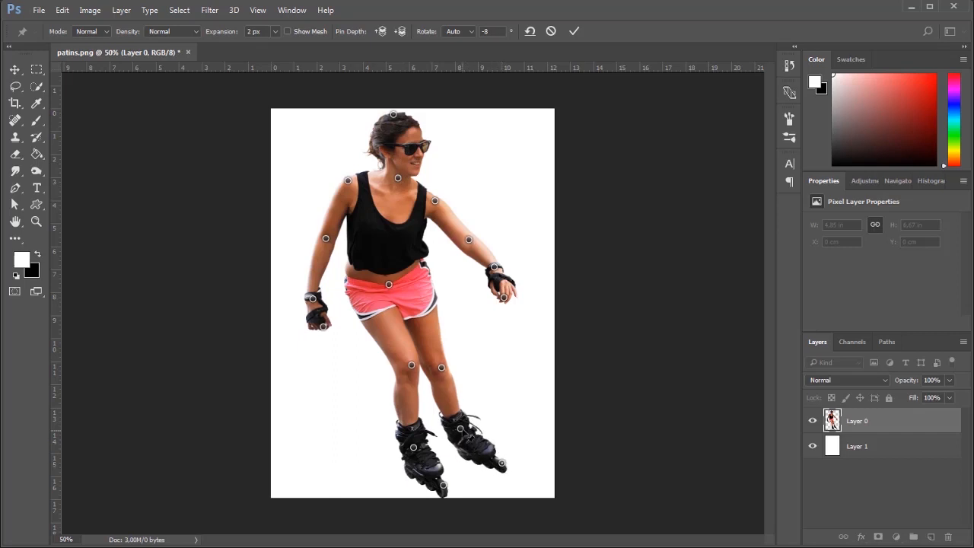
{"action": "left_click_drag", "start_coordinate": [461, 429], "coordinate": [469, 424]}
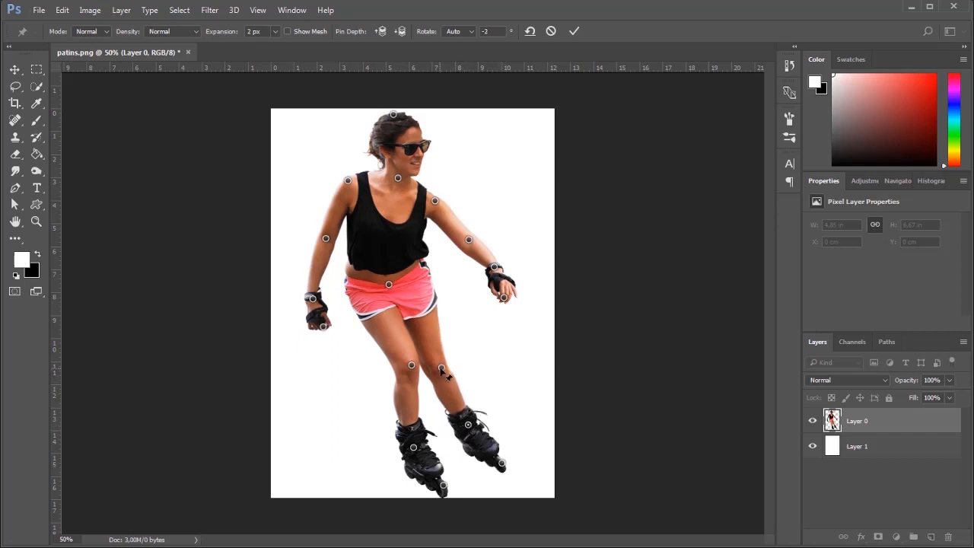
{"action": "left_click_drag", "start_coordinate": [442, 369], "coordinate": [444, 366]}
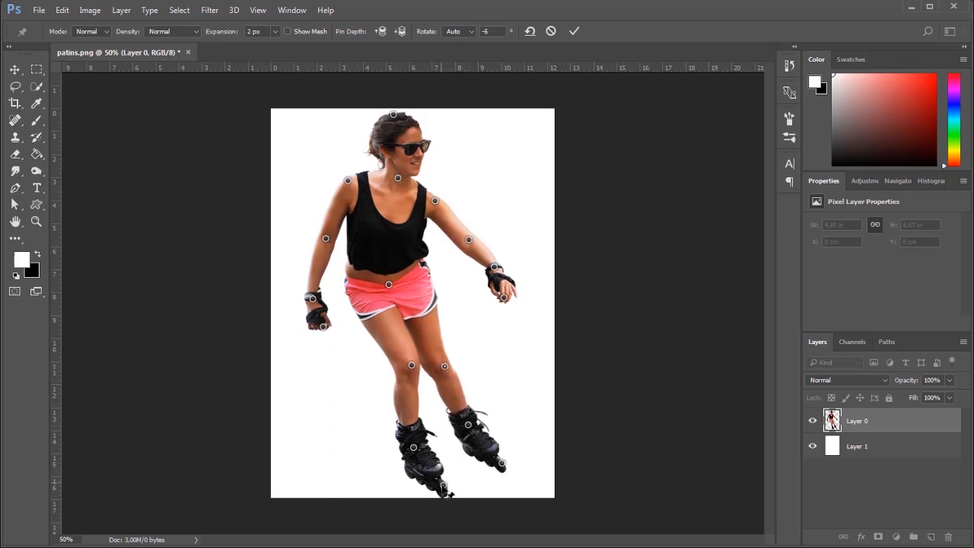
{"action": "left_click_drag", "start_coordinate": [445, 487], "coordinate": [433, 485]}
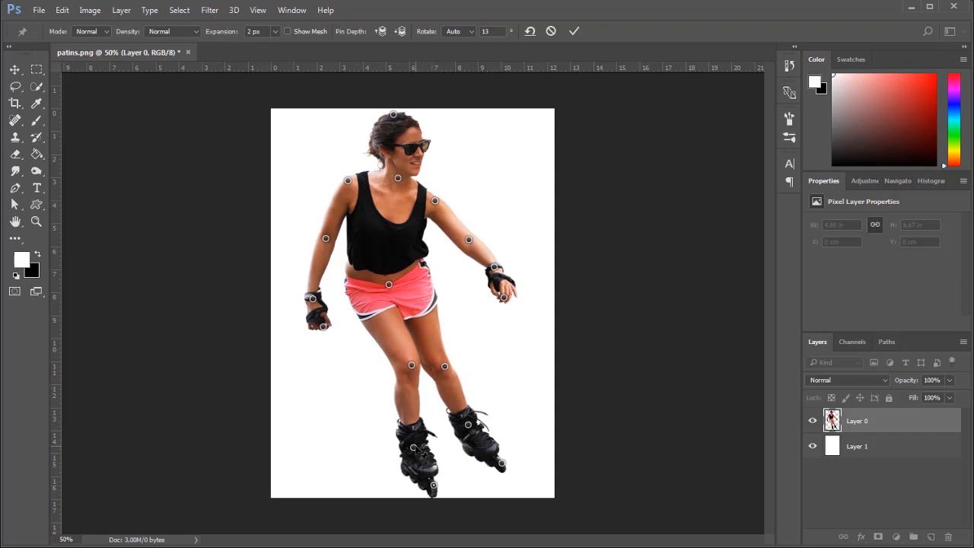
{"action": "left_click_drag", "start_coordinate": [413, 447], "coordinate": [404, 450]}
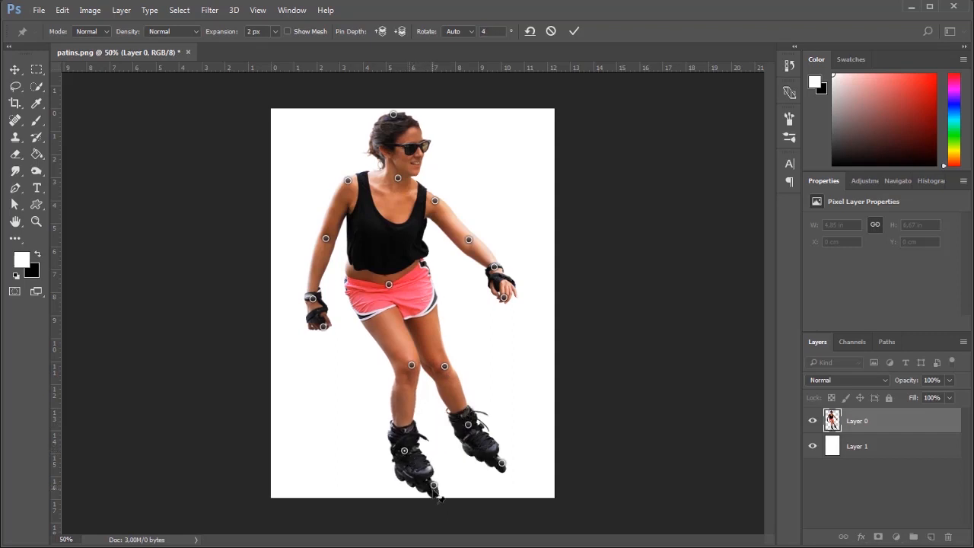
{"action": "left_click_drag", "start_coordinate": [432, 485], "coordinate": [427, 498]}
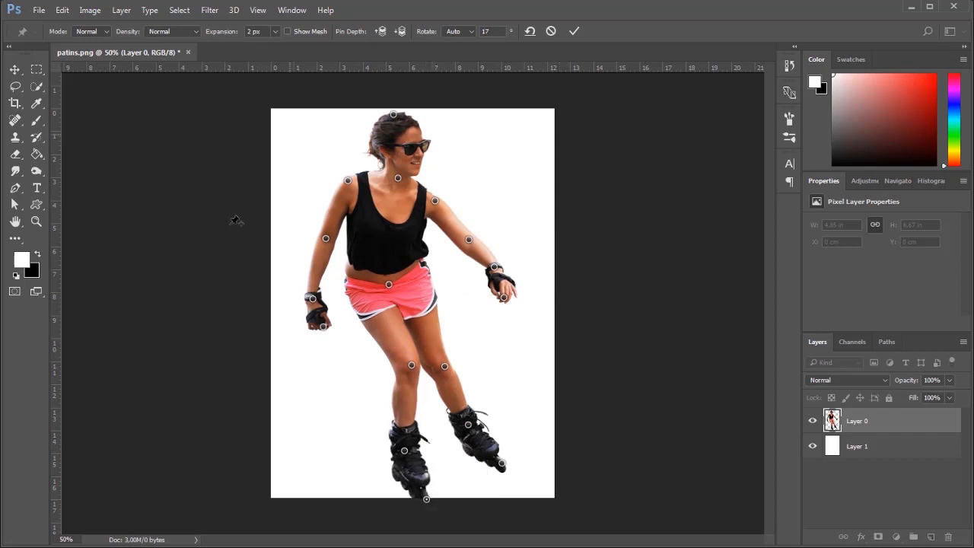
{"action": "left_click", "coordinate": [575, 32]}
{"action": "key", "text": "g"}
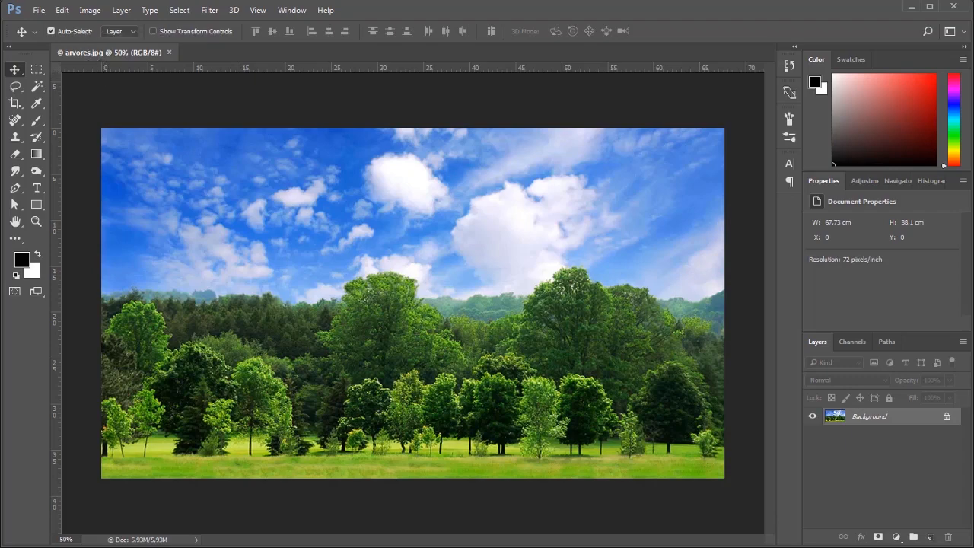
Place homem-de-oculos-escuros.jpeg into arvores.jpg, scaled to about 135% and positioned so that it covers the whole canvas.
{"action": "key", "text": "alt+Tab"}
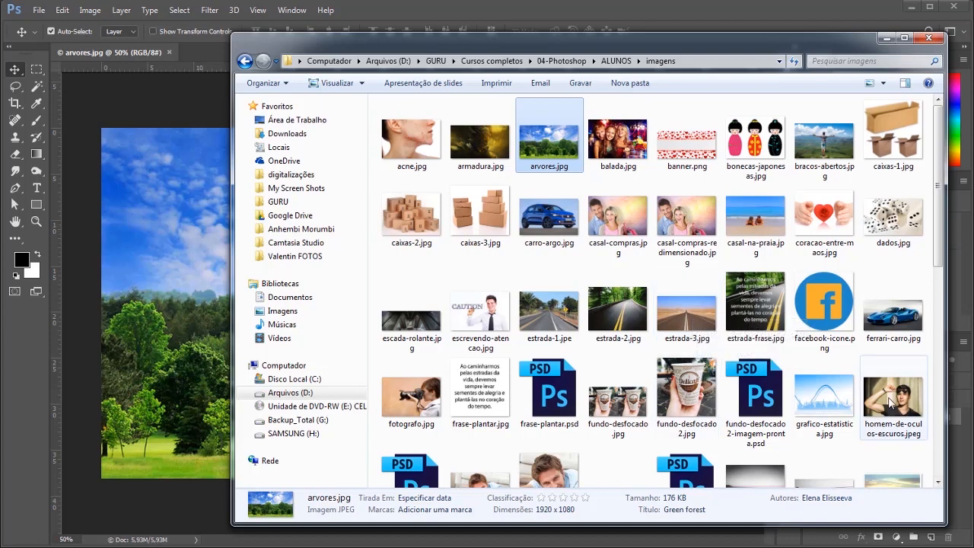
{"action": "left_click_drag", "start_coordinate": [886, 407], "coordinate": [187, 315]}
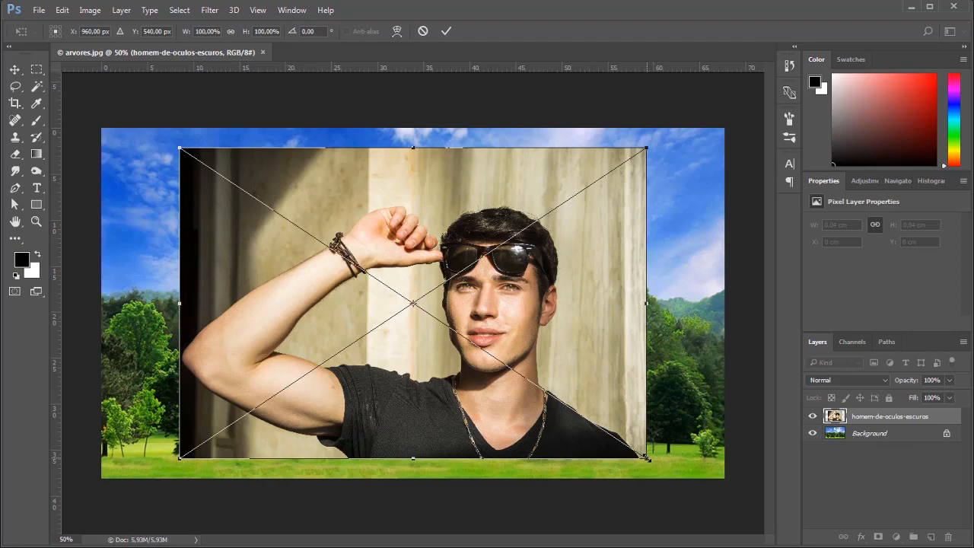
{"action": "left_click_drag", "start_coordinate": [646, 458], "coordinate": [729, 514]}
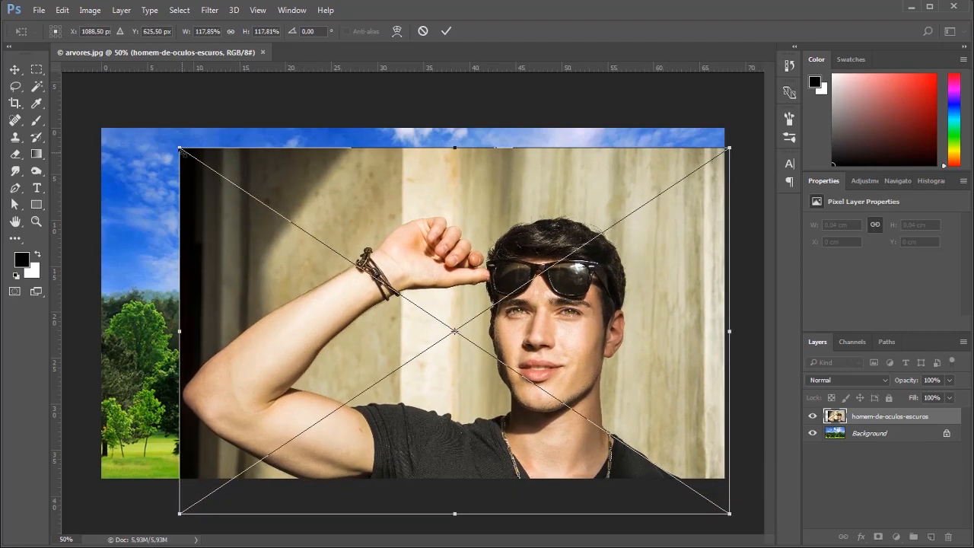
{"action": "left_click_drag", "start_coordinate": [170, 143], "coordinate": [92, 89]}
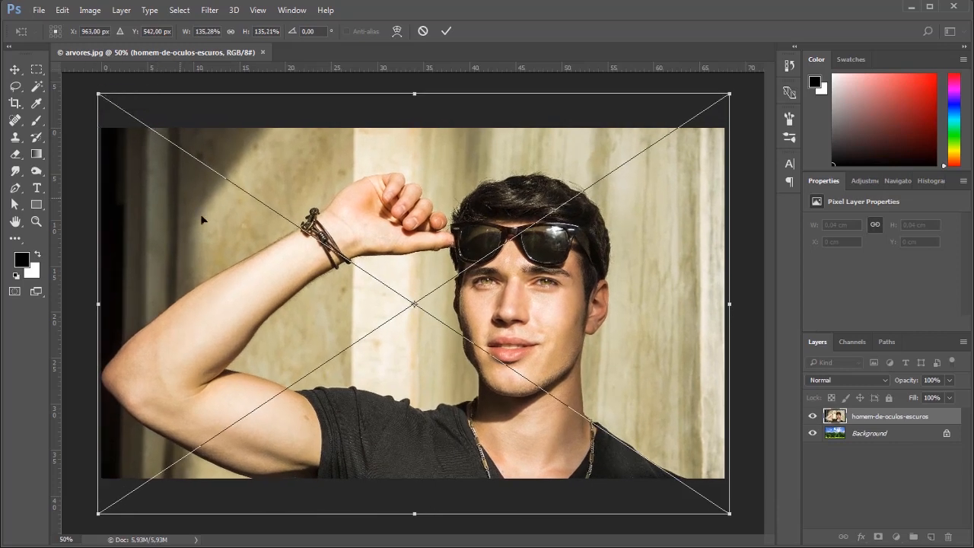
{"action": "left_click_drag", "start_coordinate": [301, 283], "coordinate": [302, 253]}
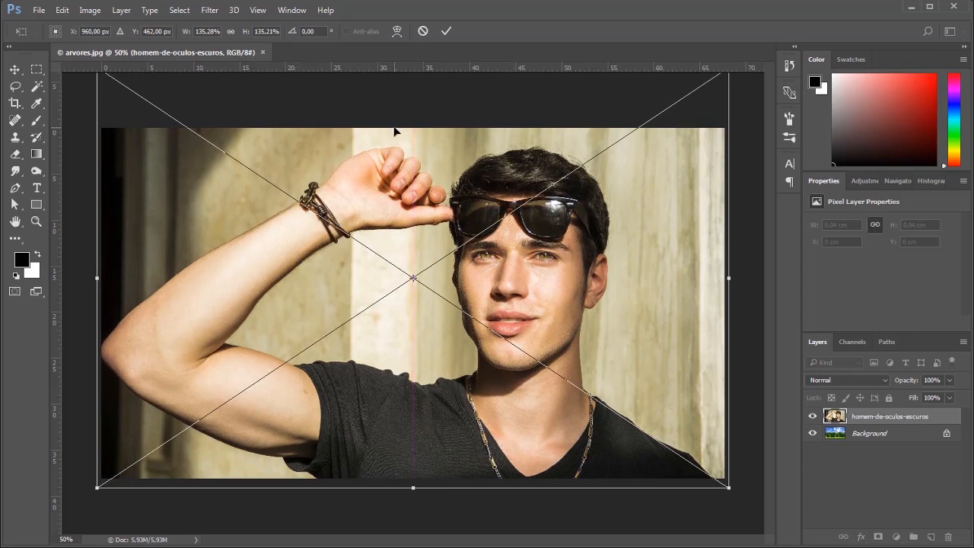
{"action": "key", "text": "Return"}
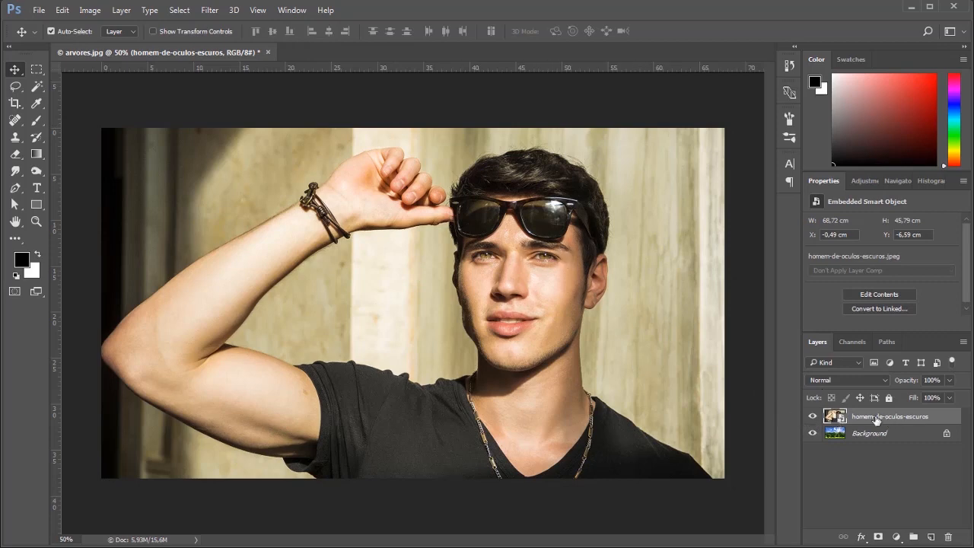
Hide and reshow the homem-de-oculos-escuros layer, and try its opacity at 41% before restoring it to 100%.
{"action": "left_click", "coordinate": [813, 417]}
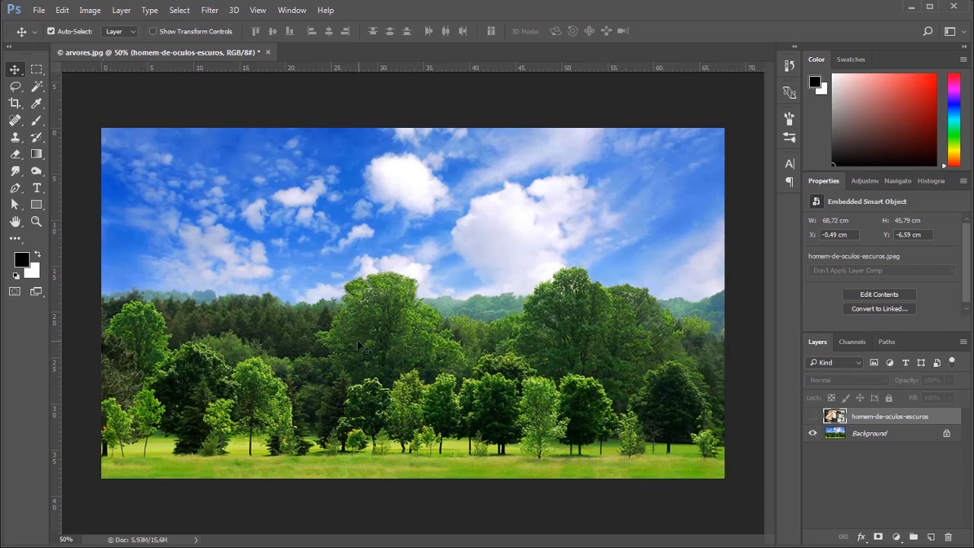
{"action": "left_click", "coordinate": [812, 417]}
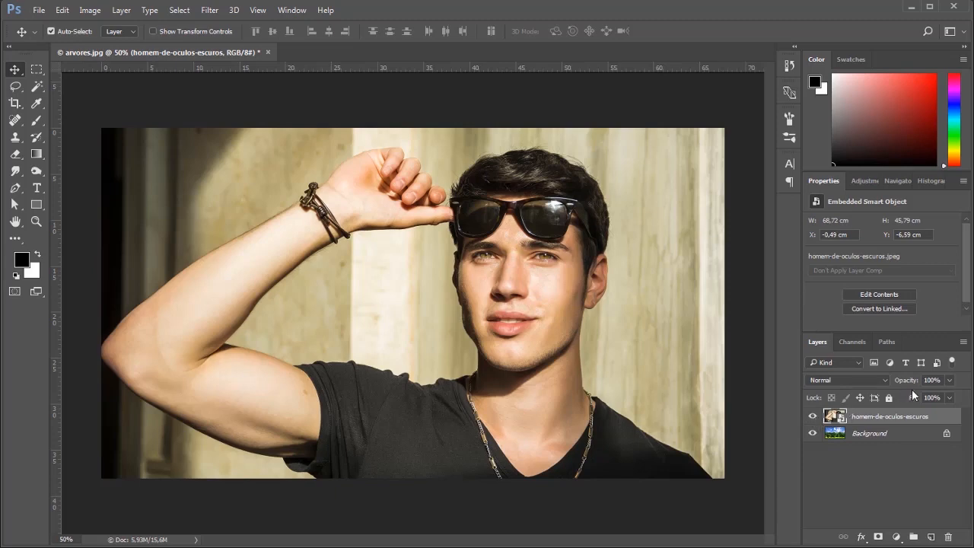
{"action": "mouse_move", "coordinate": [913, 383]}
{"action": "left_mouse_down"}
{"action": "mouse_move", "coordinate": [884, 389]}
{"action": "mouse_move", "coordinate": [901, 385]}
{"action": "left_mouse_up"}
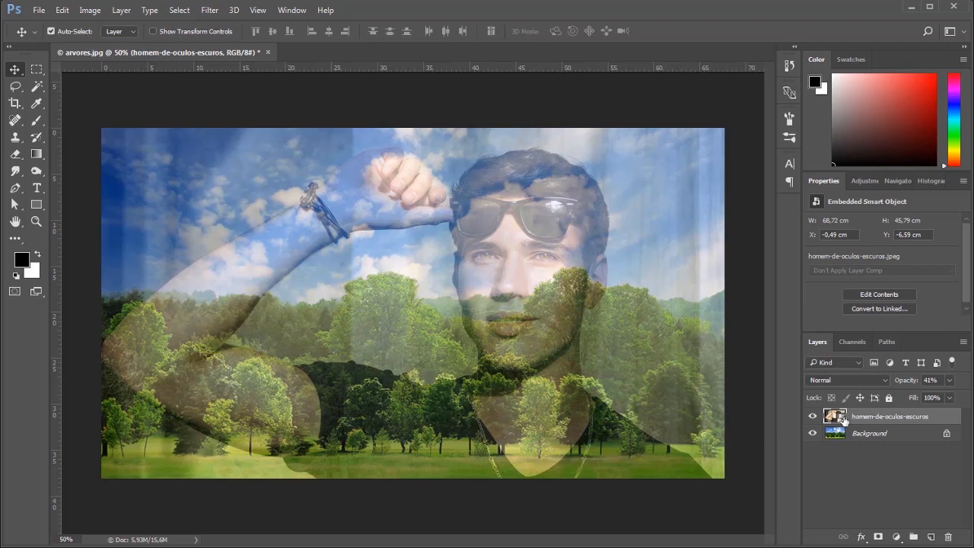
{"action": "left_click_drag", "start_coordinate": [904, 381], "coordinate": [950, 386]}
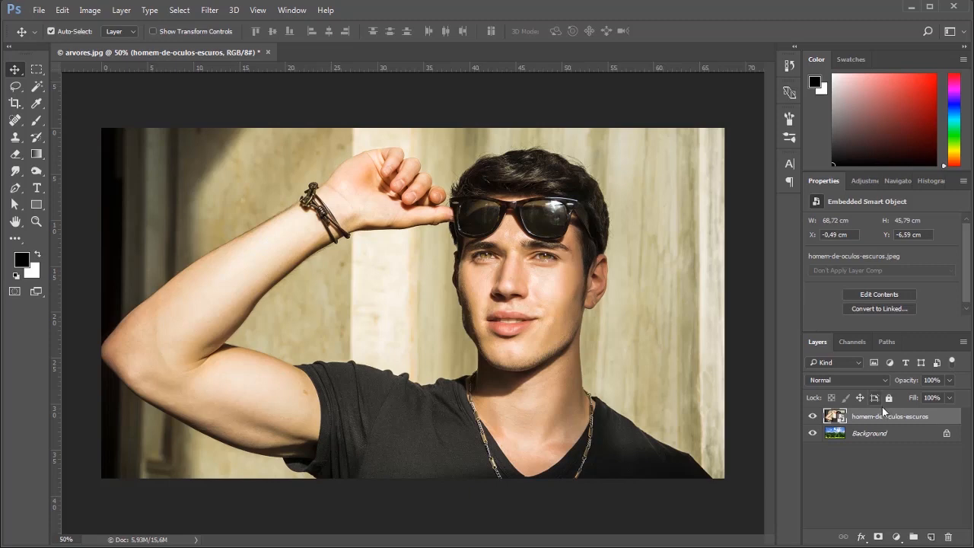
Enlarge the Layers panel by shrinking the panel group above it and switching that group to Adjustments.
{"action": "left_click_drag", "start_coordinate": [884, 332], "coordinate": [897, 264]}
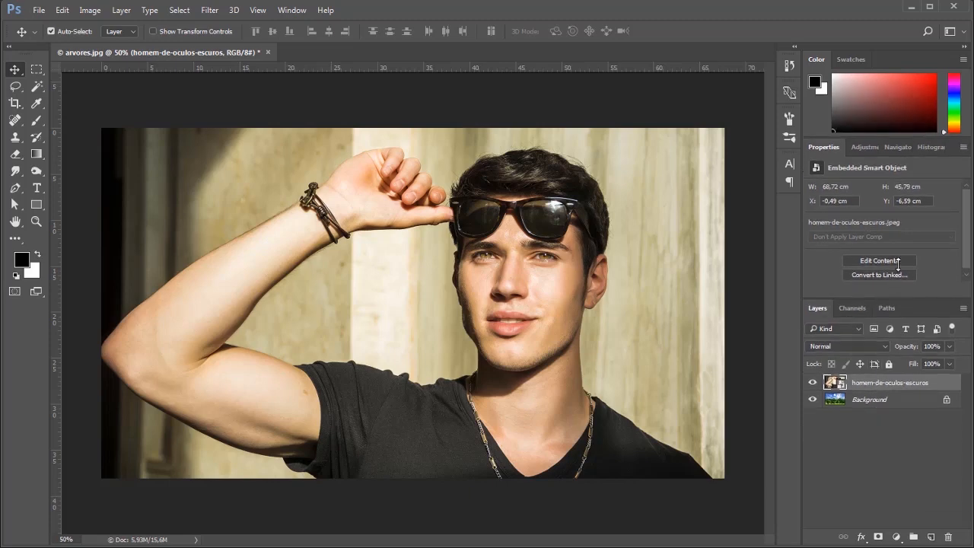
{"action": "left_click", "coordinate": [830, 347]}
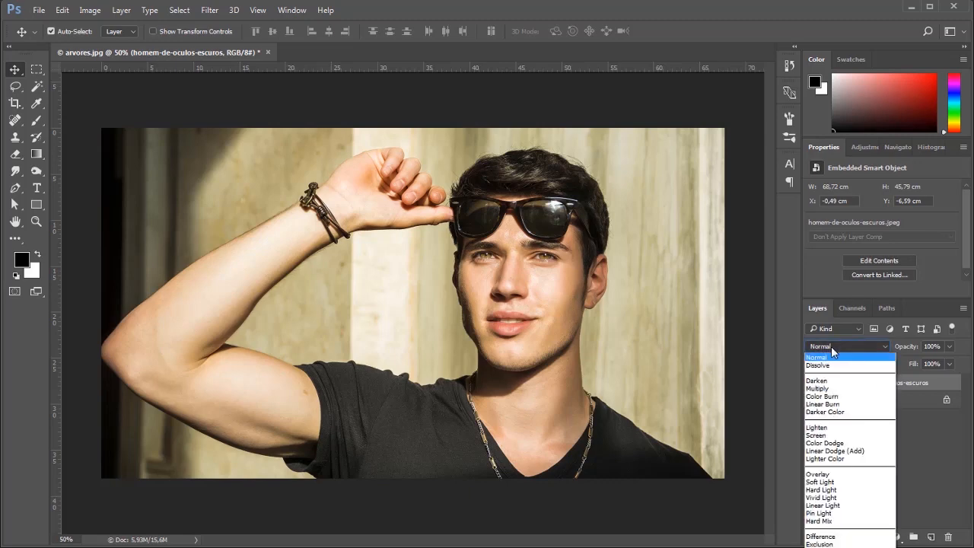
{"action": "left_click", "coordinate": [833, 348]}
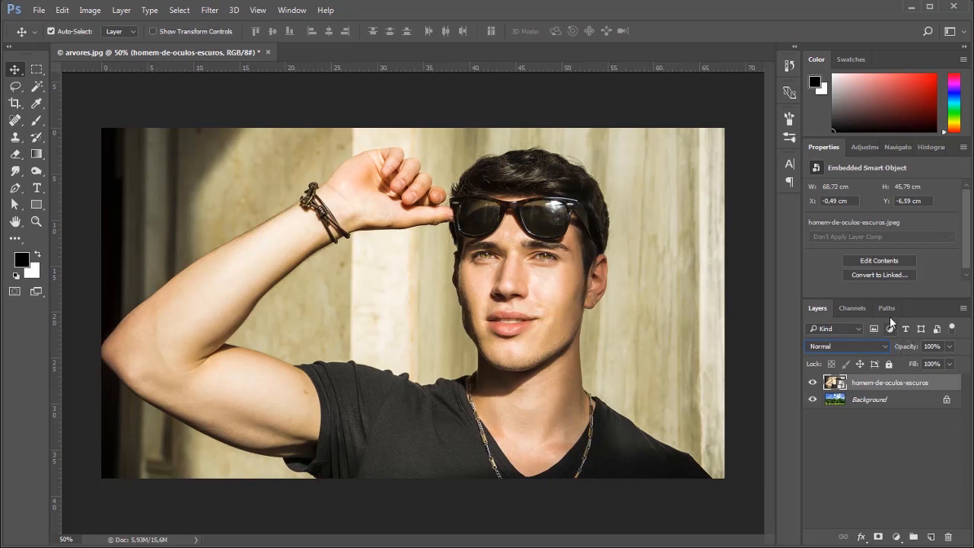
{"action": "left_click", "coordinate": [866, 146]}
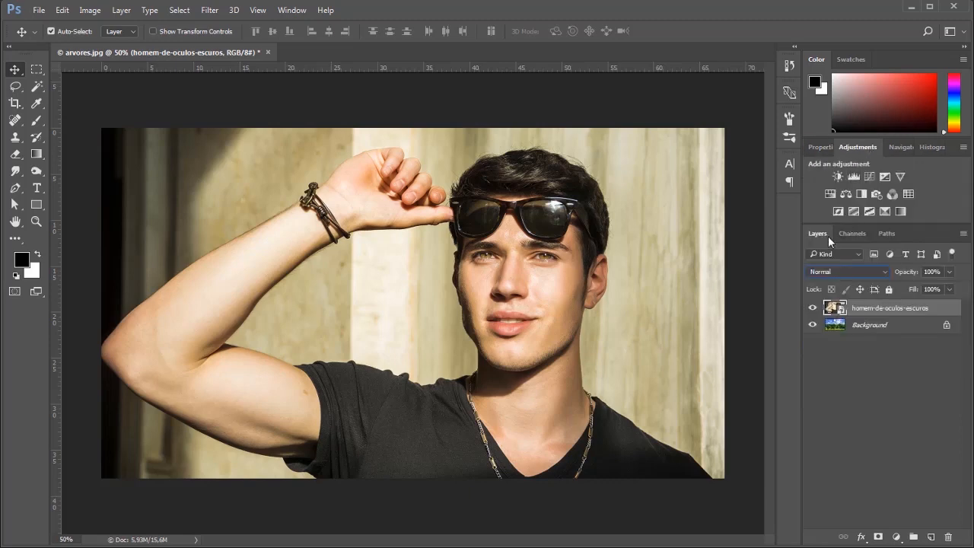
Try the Darken, Multiply and Color Burn blending modes on the homem-de-oculos-escuros layer.
{"action": "left_click", "coordinate": [857, 272]}
{"action": "left_click", "coordinate": [855, 270]}
{"action": "left_click", "coordinate": [824, 273]}
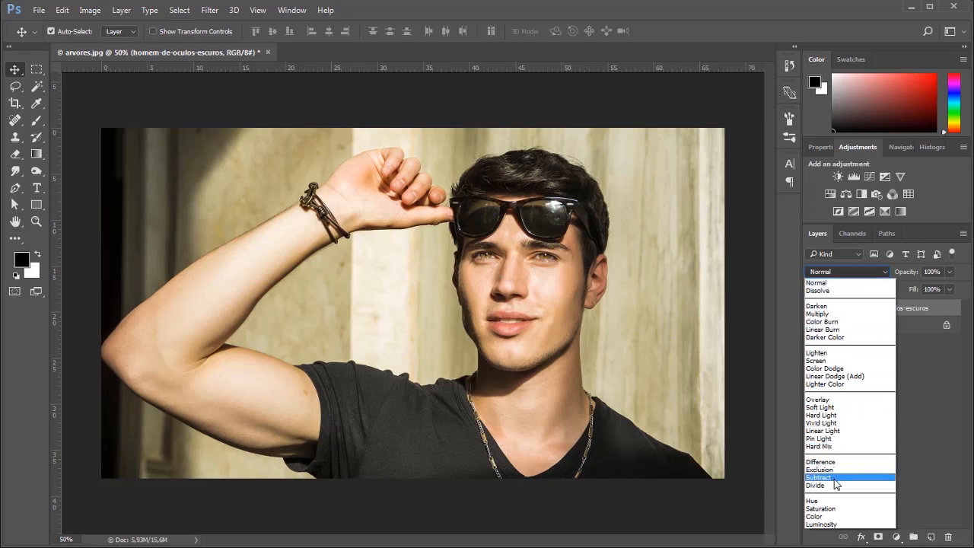
{"action": "left_click", "coordinate": [826, 307]}
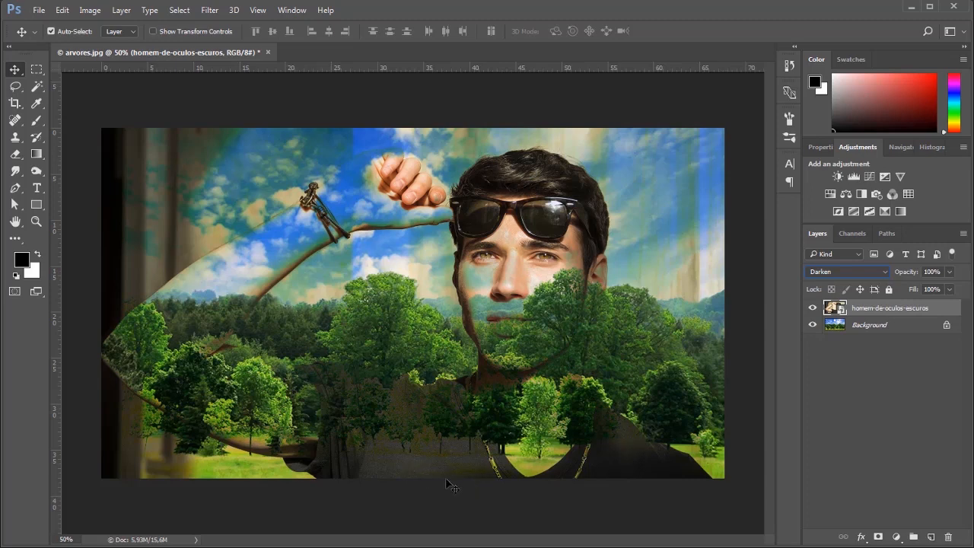
{"action": "left_click", "coordinate": [842, 270]}
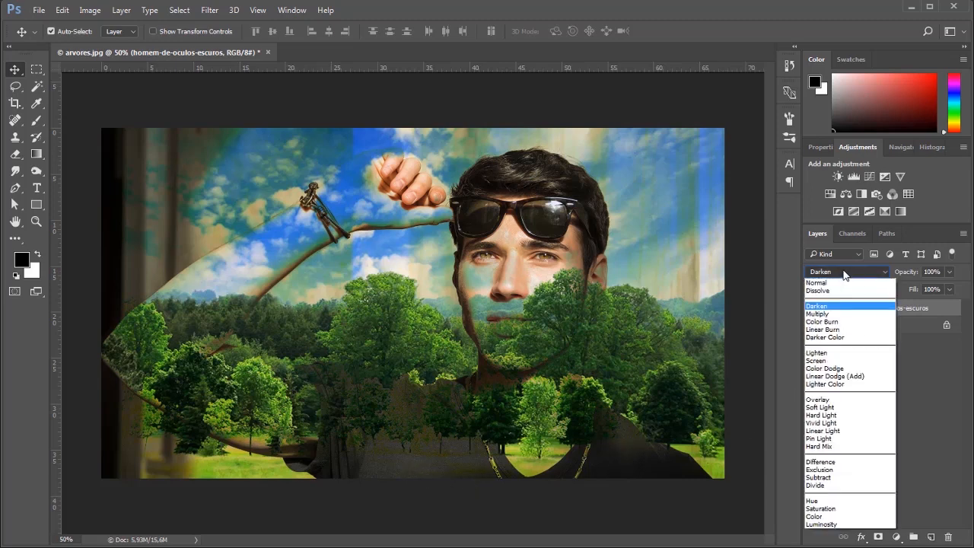
{"action": "left_click", "coordinate": [822, 313]}
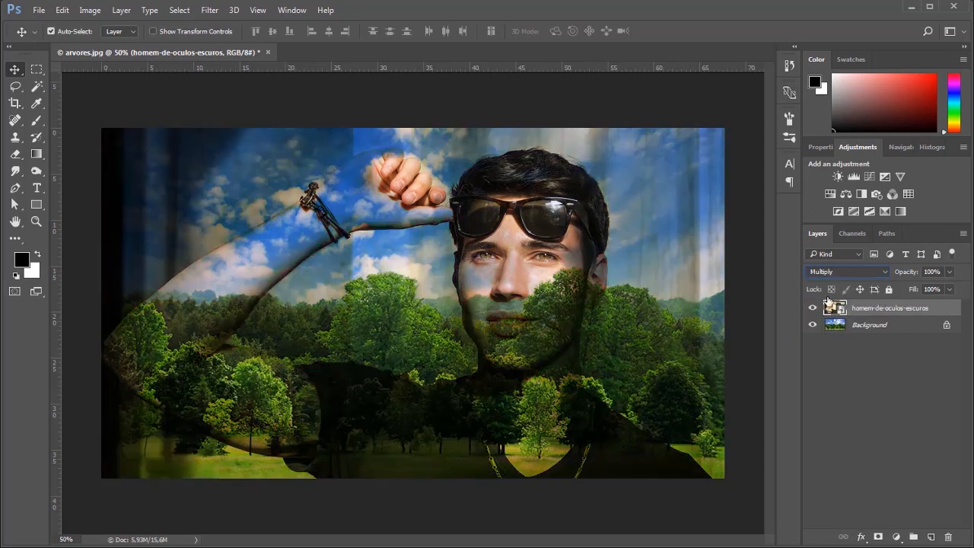
{"action": "left_click", "coordinate": [832, 273]}
{"action": "left_click", "coordinate": [829, 321]}
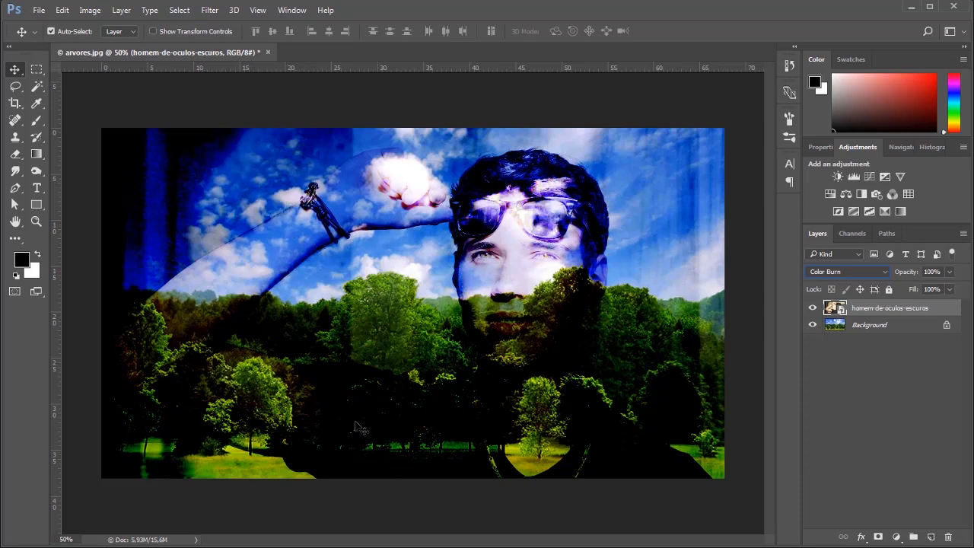
Try the Screen, Overlay and Vivid Light blending modes on the homem-de-oculos-escuros layer.
{"action": "left_click", "coordinate": [846, 274]}
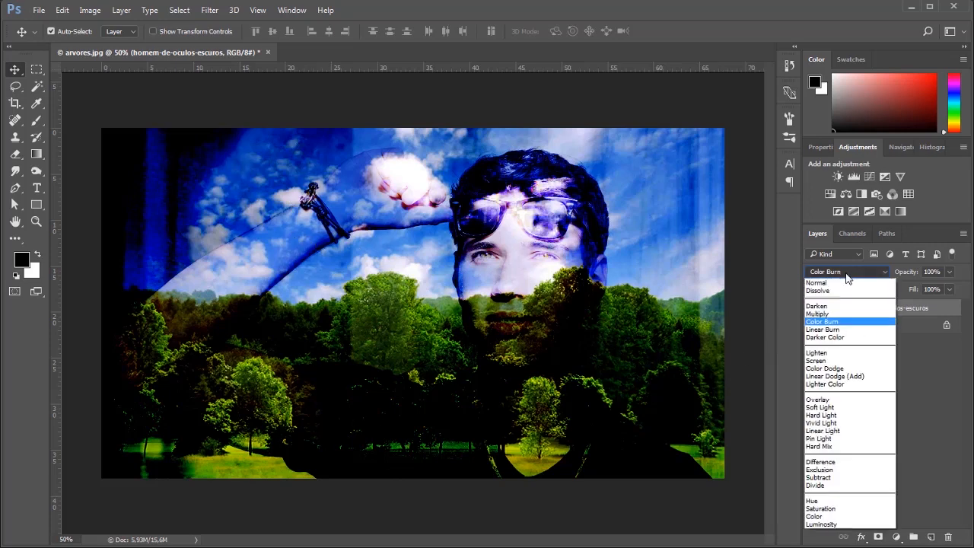
{"action": "left_click", "coordinate": [834, 360]}
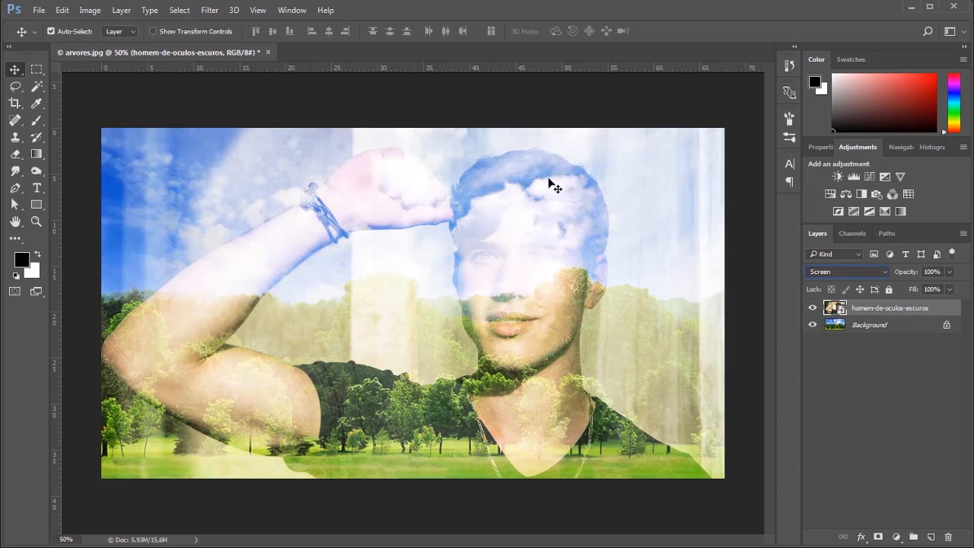
{"action": "left_click", "coordinate": [842, 272]}
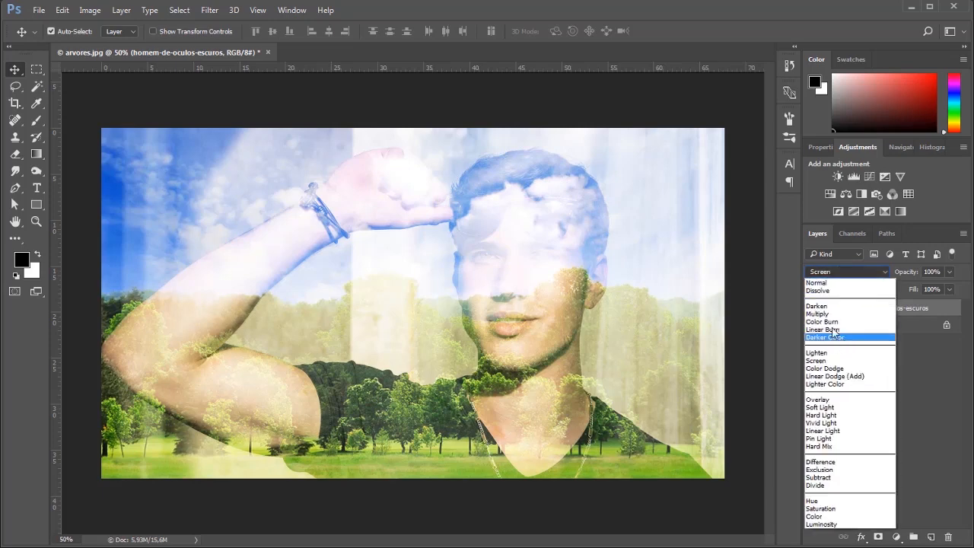
{"action": "left_click", "coordinate": [821, 399]}
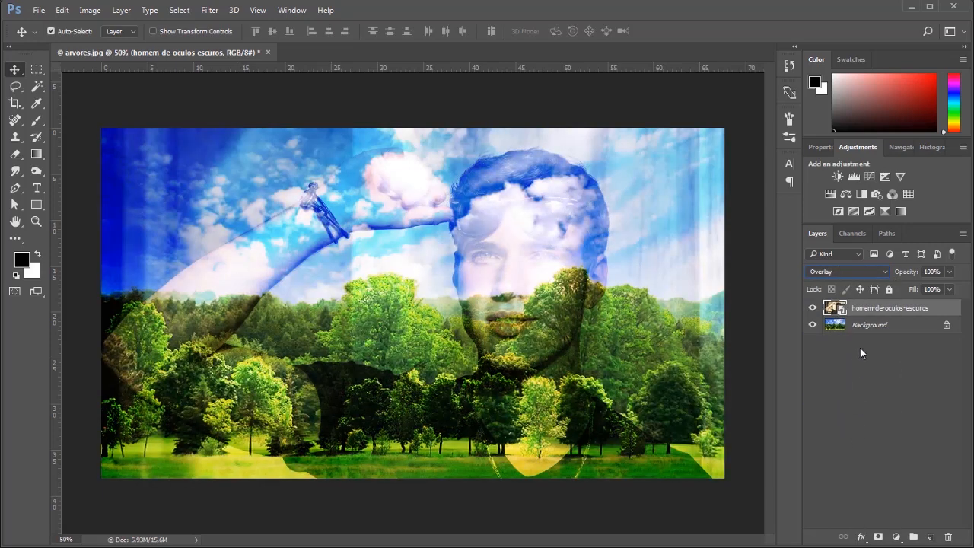
{"action": "left_click", "coordinate": [854, 272]}
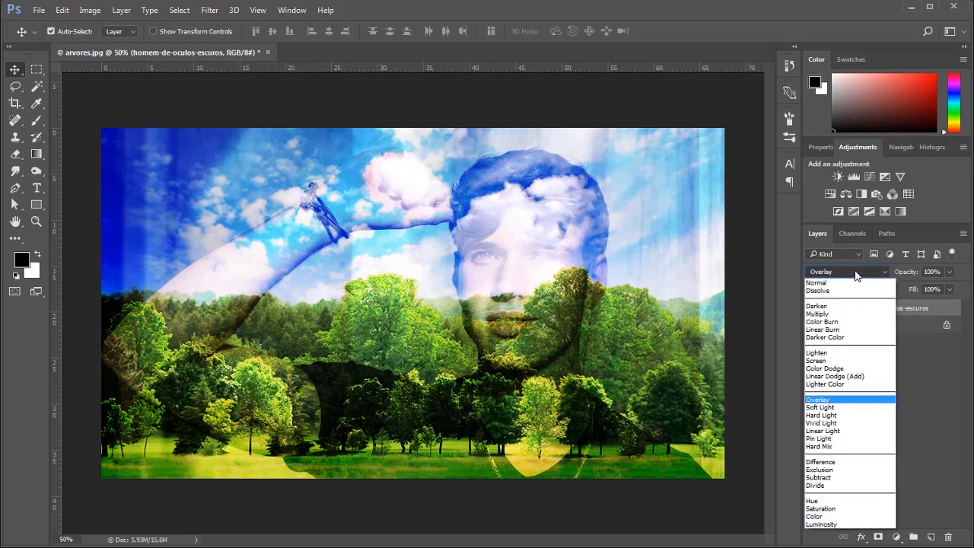
{"action": "left_click", "coordinate": [836, 423]}
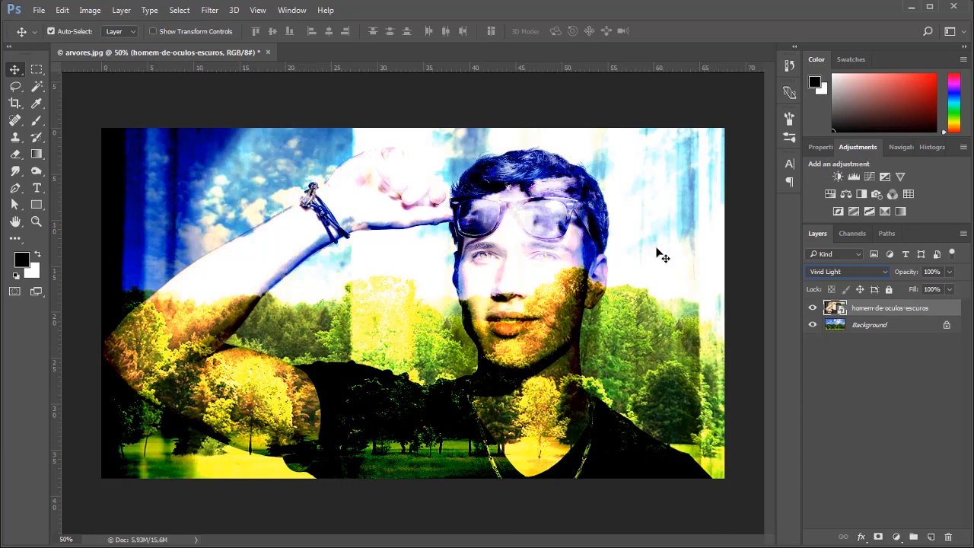
Try the Difference and Subtract blending modes on the homem-de-oculos-escuros layer.
{"action": "left_click", "coordinate": [861, 275]}
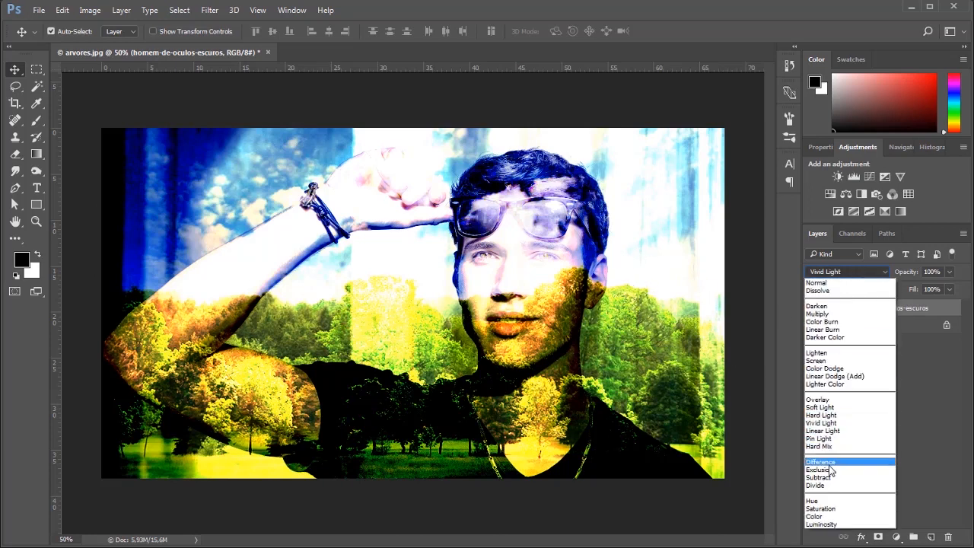
{"action": "left_click", "coordinate": [828, 464]}
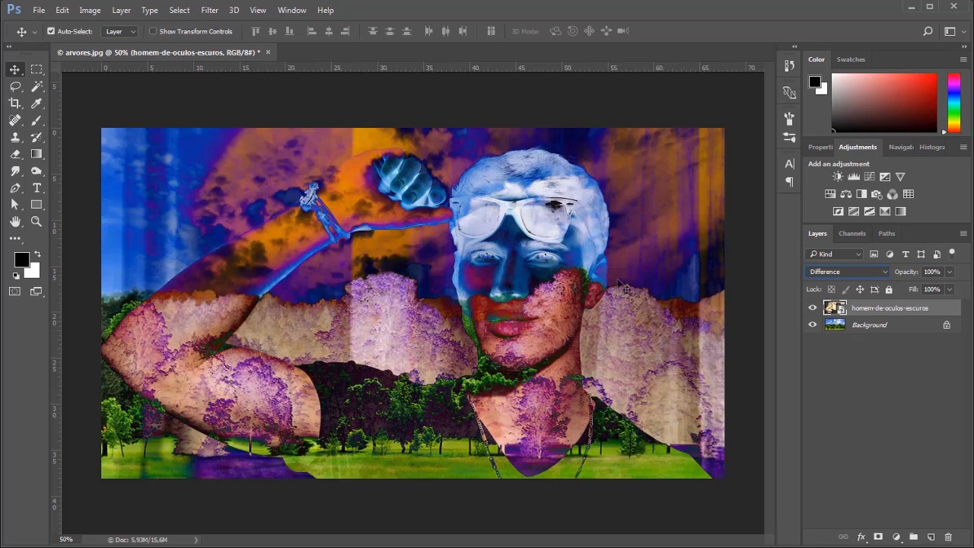
{"action": "left_click", "coordinate": [875, 277]}
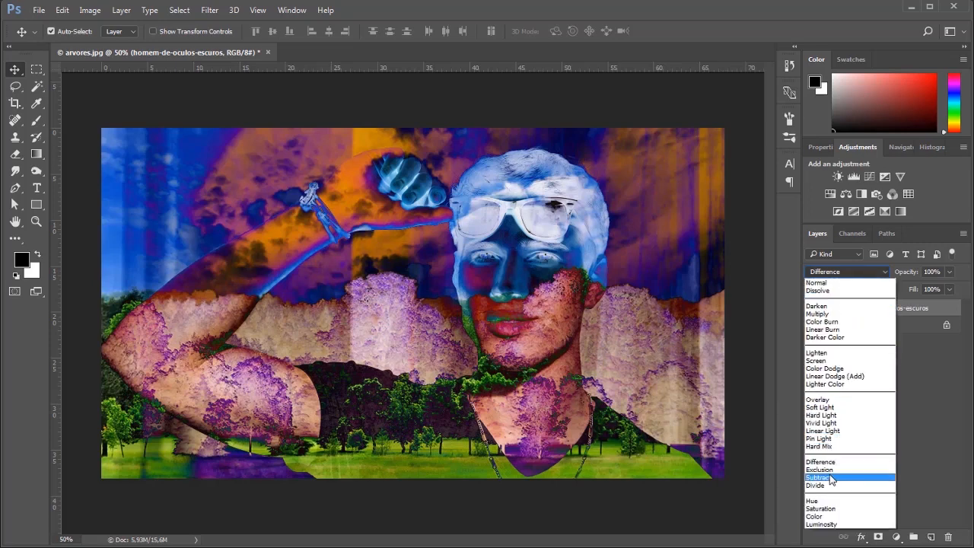
{"action": "left_click", "coordinate": [822, 477]}
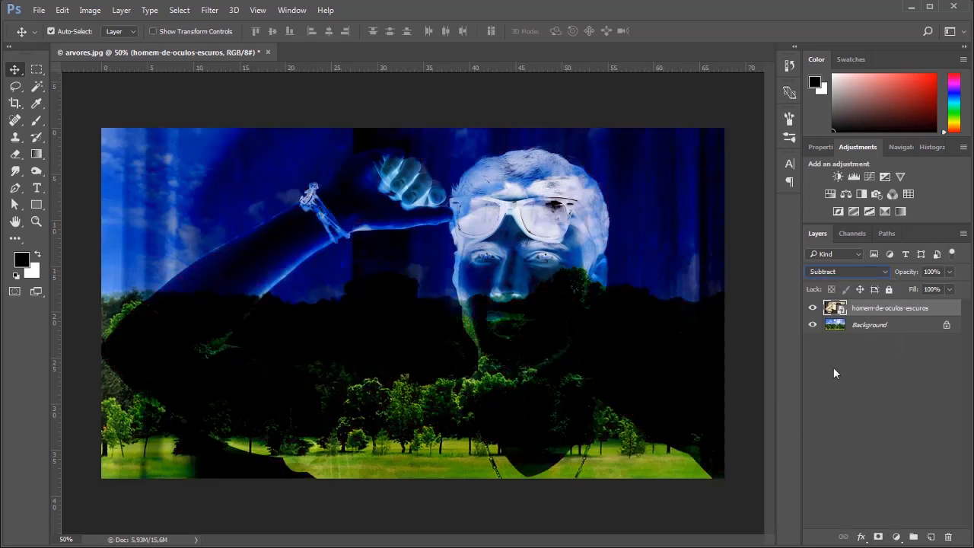
Try the Hue, Color and Luminosity blending modes on the homem-de-oculos-escuros layer.
{"action": "left_click", "coordinate": [837, 271]}
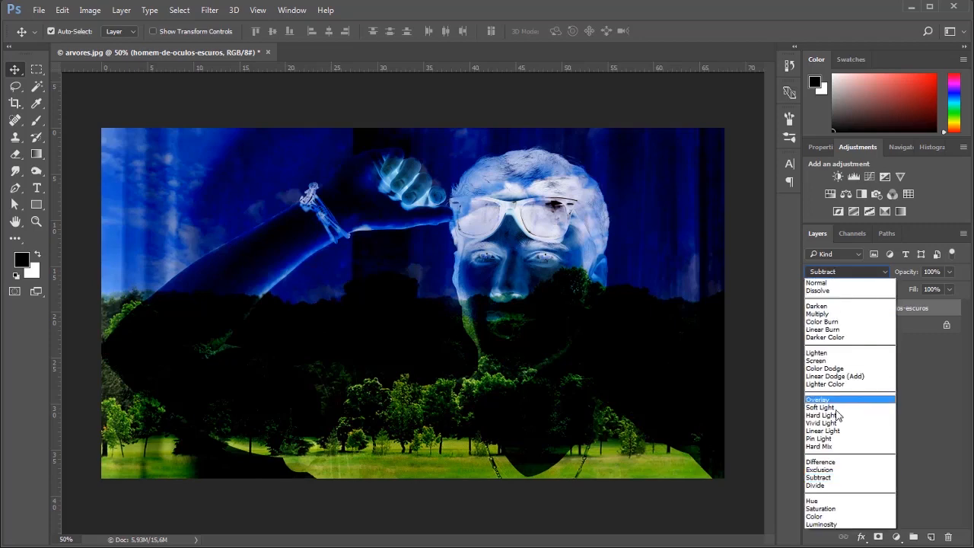
{"action": "left_click", "coordinate": [825, 501]}
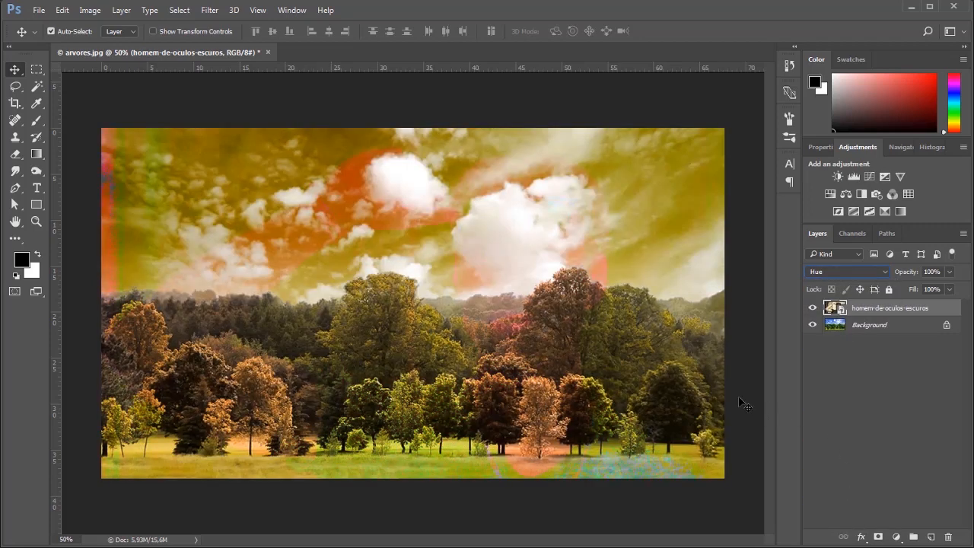
{"action": "left_click", "coordinate": [864, 273]}
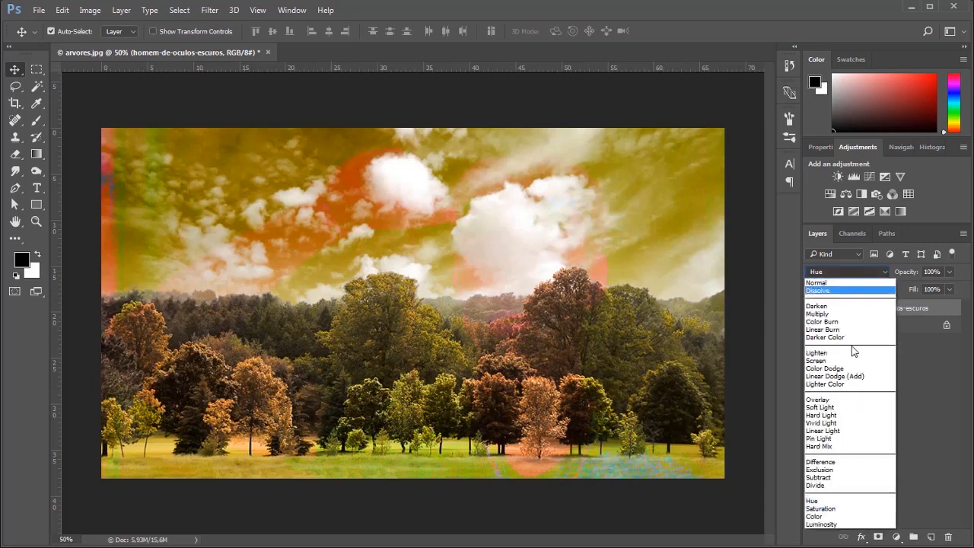
{"action": "left_click", "coordinate": [828, 515]}
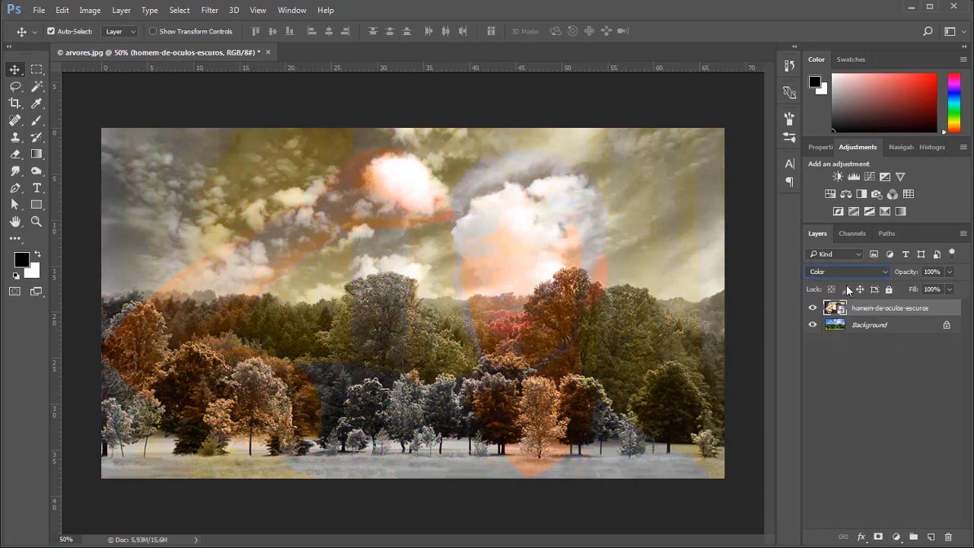
{"action": "left_click", "coordinate": [846, 272]}
{"action": "left_click", "coordinate": [835, 525]}
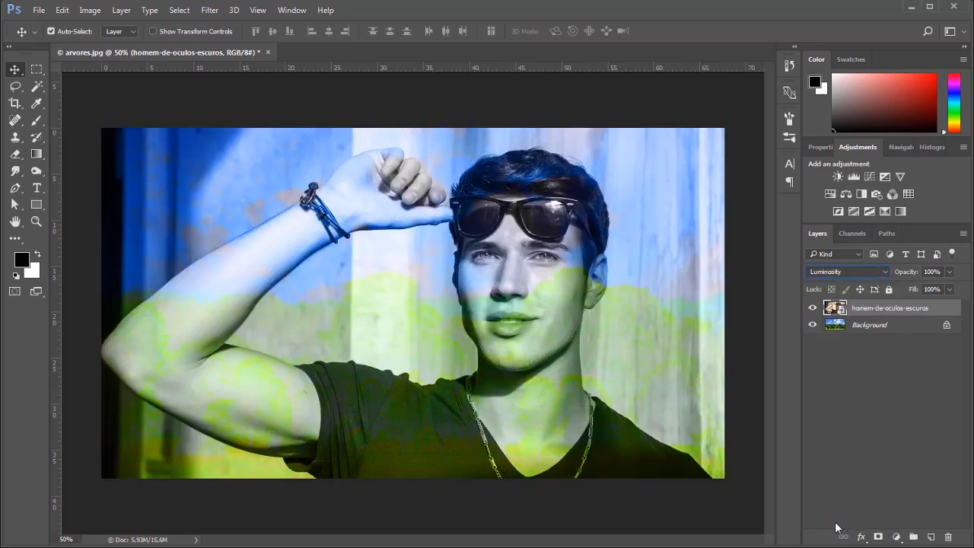
Try Linear Light and Darker Color on the homem-de-oculos-escuros layer, and restore its blending mode to Normal.
{"action": "left_click", "coordinate": [848, 270]}
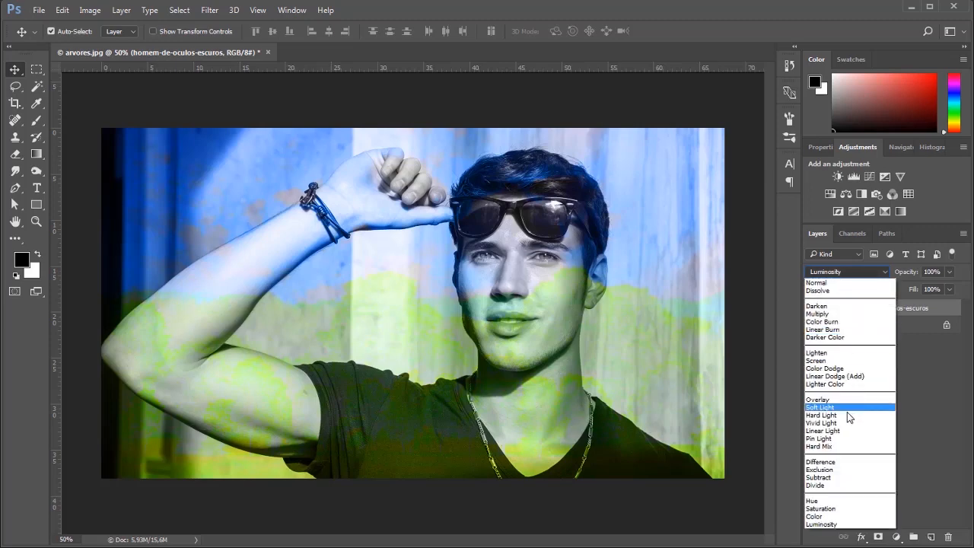
{"action": "left_click", "coordinate": [848, 430]}
{"action": "left_click", "coordinate": [848, 271]}
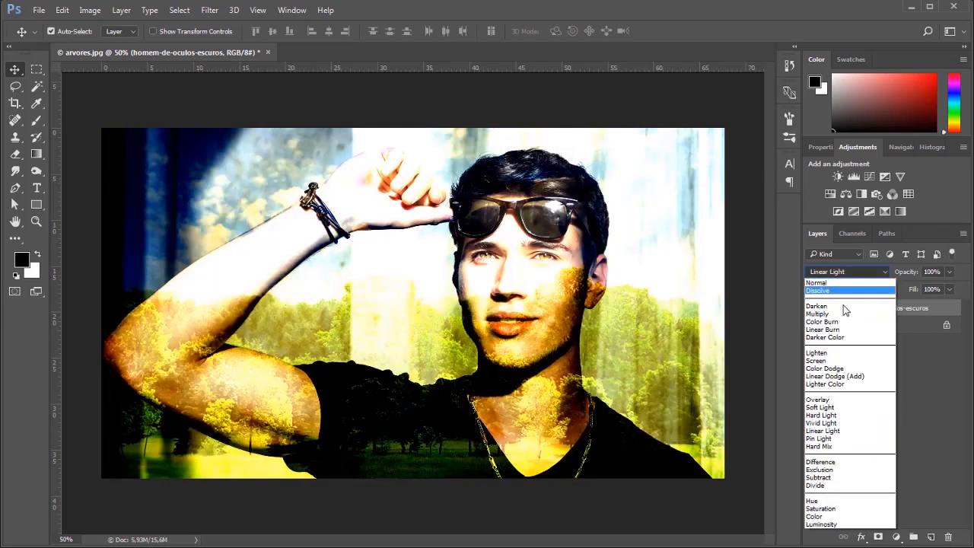
{"action": "left_click", "coordinate": [839, 337]}
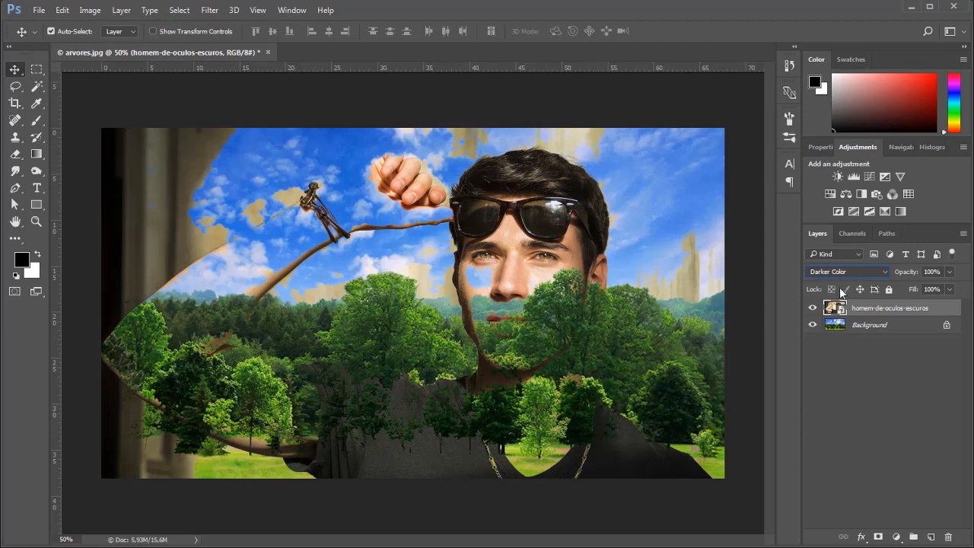
{"action": "mouse_move", "coordinate": [904, 275]}
{"action": "left_mouse_down"}
{"action": "mouse_move", "coordinate": [890, 278]}
{"action": "mouse_move", "coordinate": [925, 274]}
{"action": "mouse_move", "coordinate": [890, 273]}
{"action": "mouse_move", "coordinate": [913, 275]}
{"action": "left_mouse_up"}
{"action": "left_click", "coordinate": [862, 271]}
{"action": "left_click", "coordinate": [839, 285]}
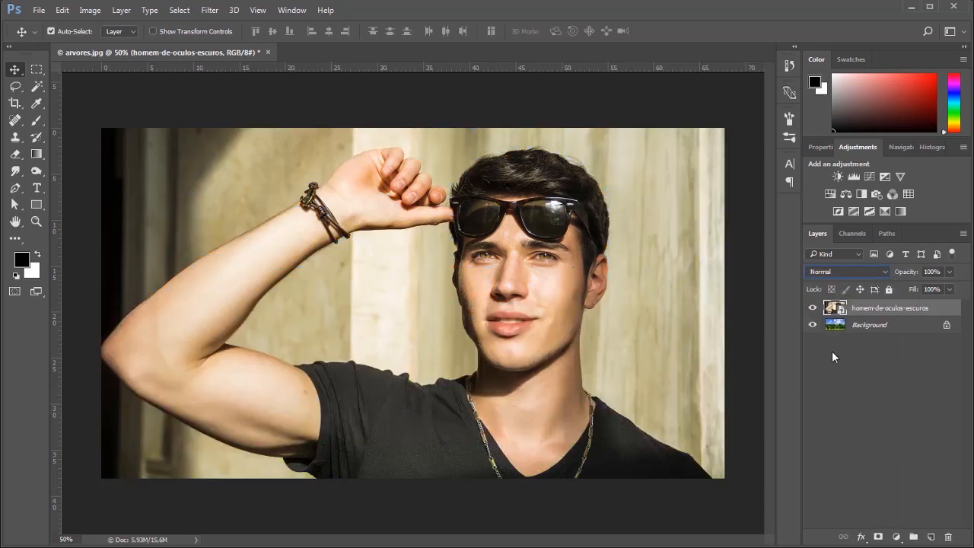
Hide the homem-de-oculos-escuros layer and unlock the Background layer with the forest image.
{"action": "left_click", "coordinate": [811, 309]}
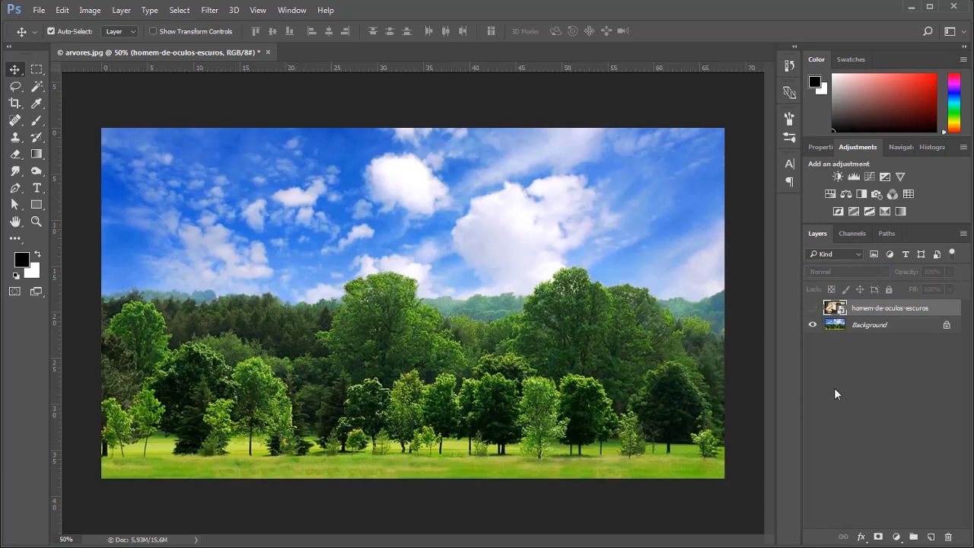
{"action": "left_click", "coordinate": [866, 329]}
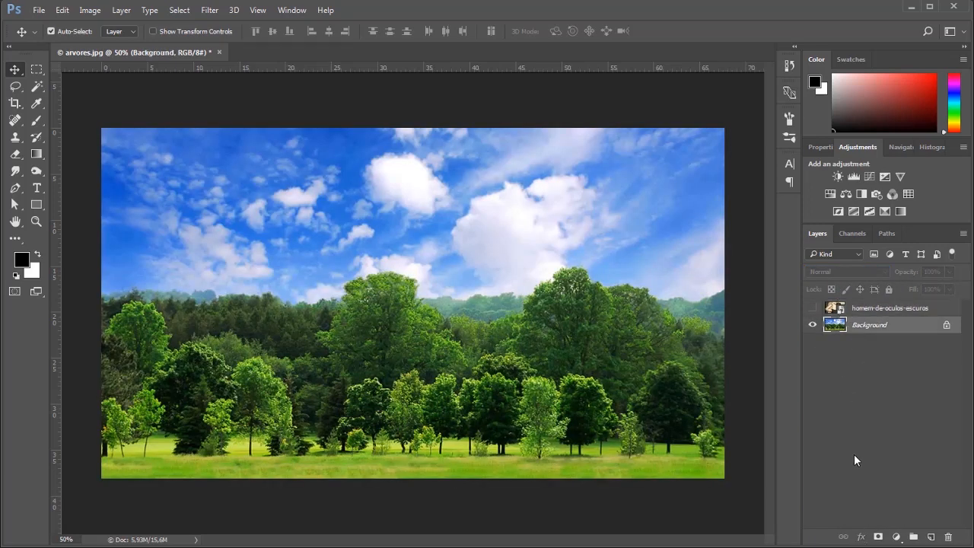
{"action": "left_click", "coordinate": [947, 326]}
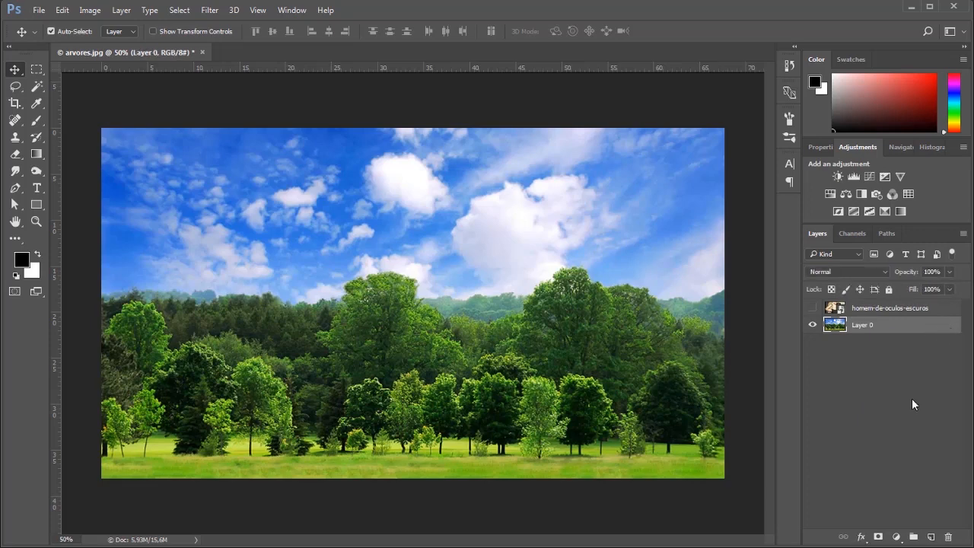
Set the forest layer's blending mode to Color Dodge, and briefly show the homem-de-oculos-escuros layer before hiding it again.
{"action": "left_click", "coordinate": [846, 273]}
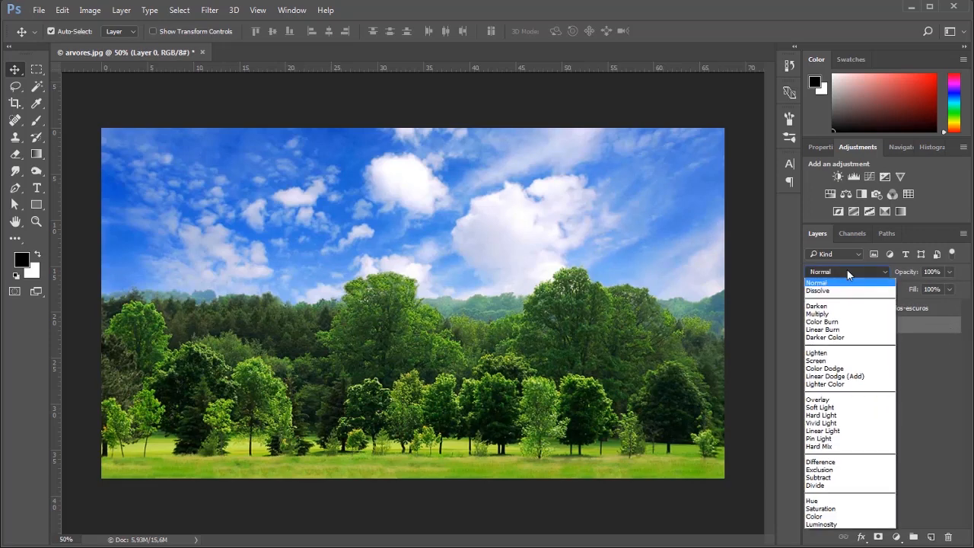
{"action": "left_click", "coordinate": [836, 369]}
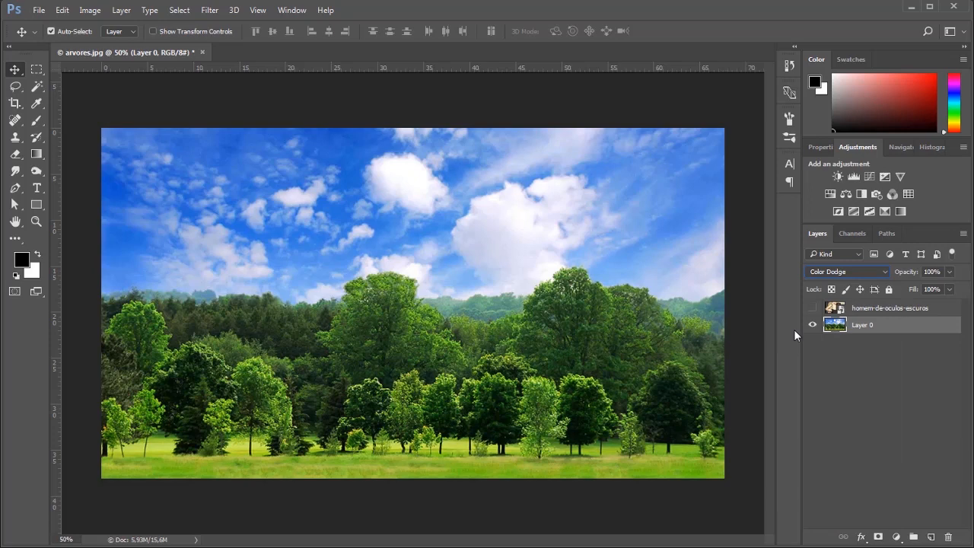
{"action": "left_click", "coordinate": [813, 307]}
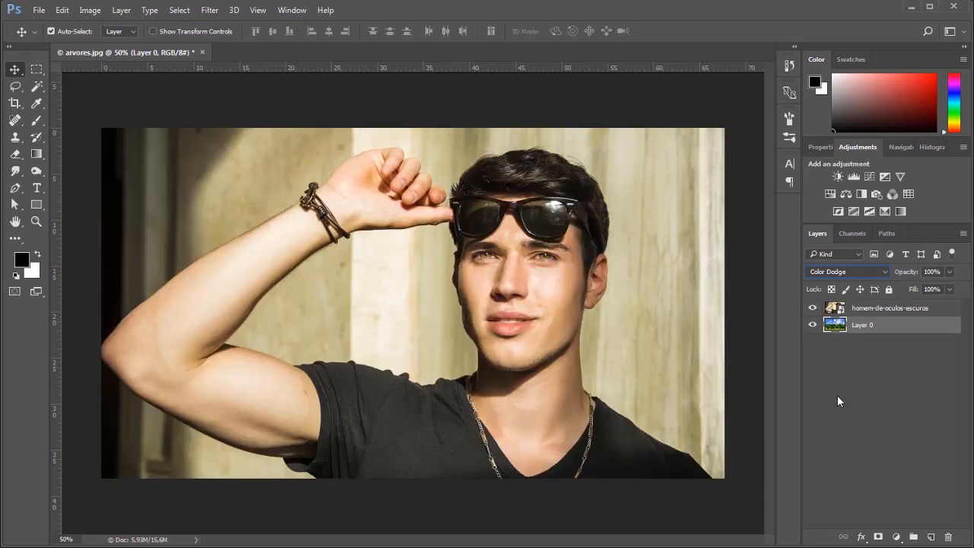
{"action": "left_click", "coordinate": [813, 308]}
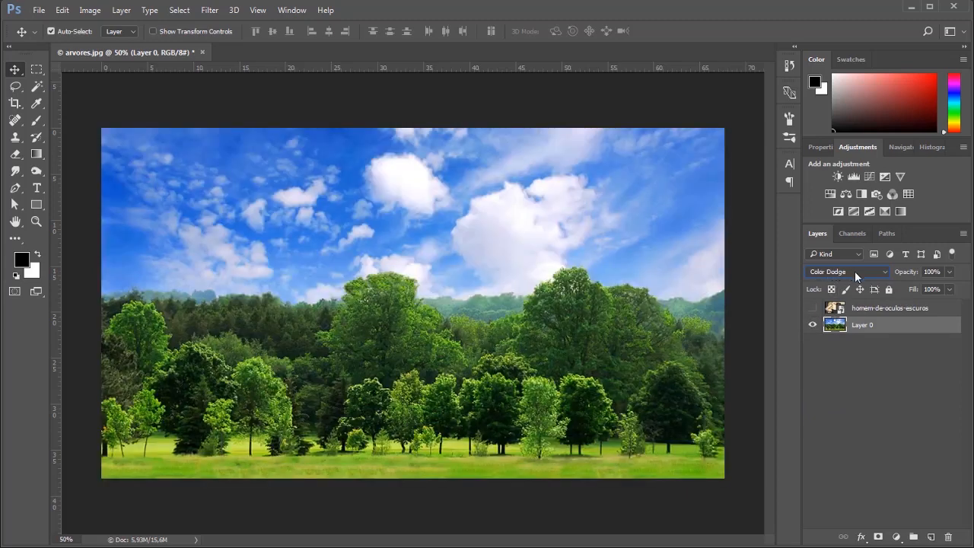
Try the Exclusion blending mode on the forest layer (Layer 0), and restore it to Color Dodge.
{"action": "left_click", "coordinate": [858, 311]}
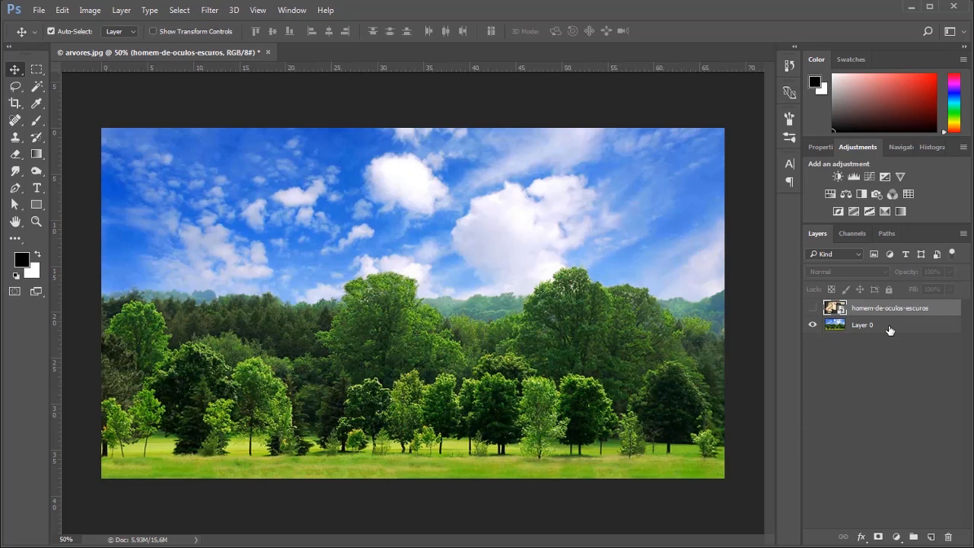
{"action": "left_click", "coordinate": [871, 327]}
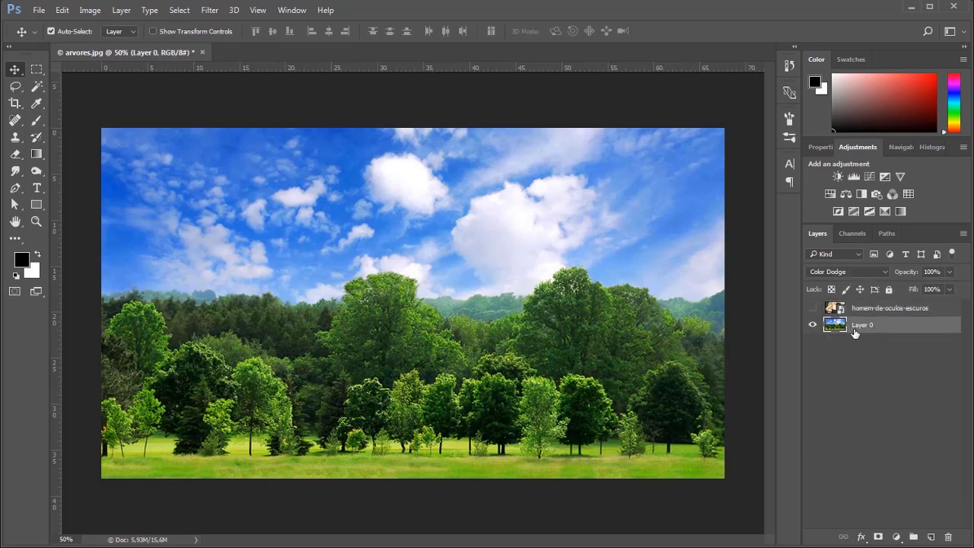
{"action": "left_click", "coordinate": [850, 272]}
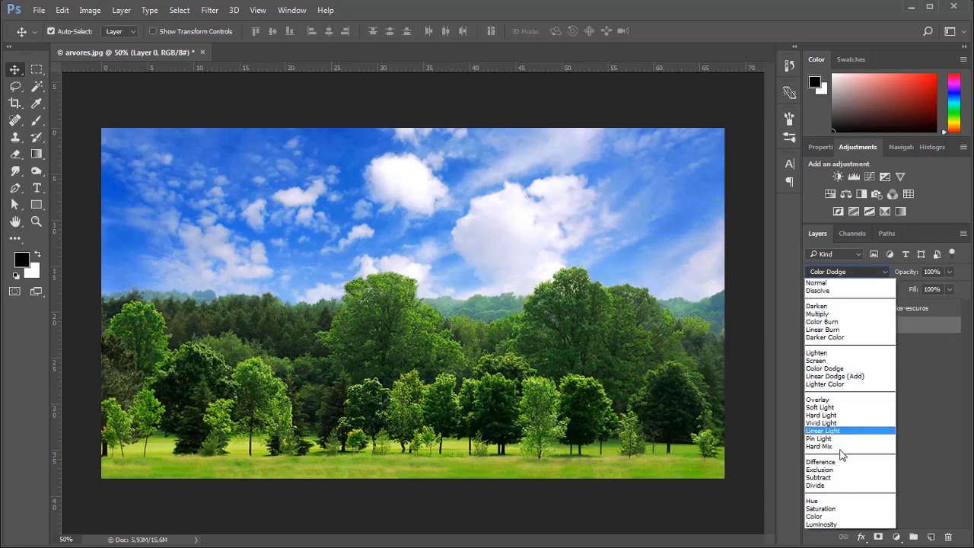
{"action": "left_click", "coordinate": [839, 469]}
{"action": "left_click", "coordinate": [846, 271]}
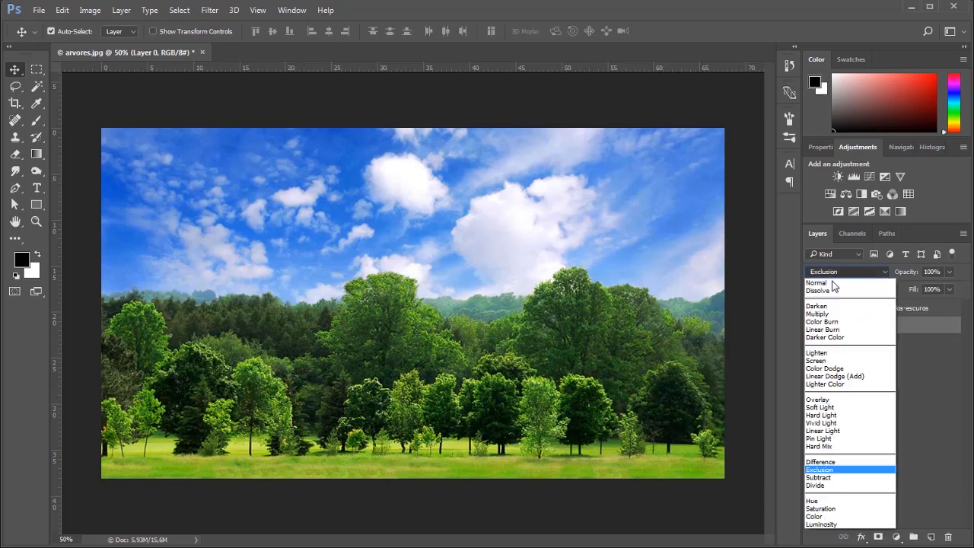
{"action": "left_click", "coordinate": [828, 371]}
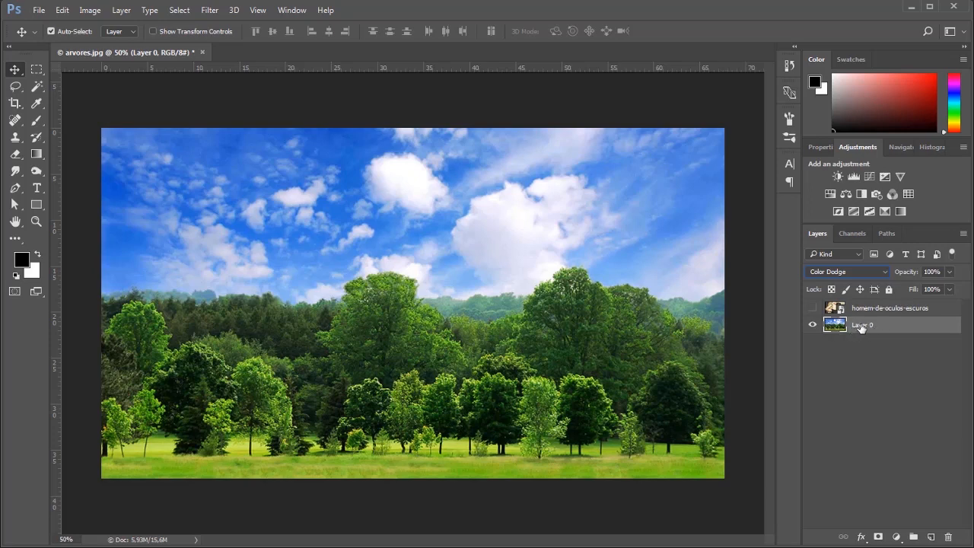
Show the homem-de-oculos-escuros layer and set its blending mode to Lighten.
{"action": "left_click", "coordinate": [812, 307]}
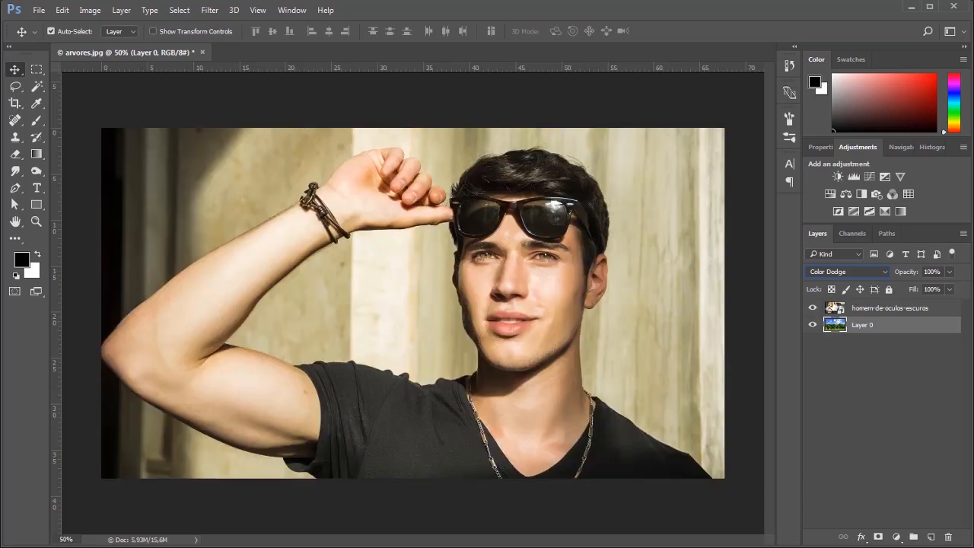
{"action": "left_click", "coordinate": [863, 310]}
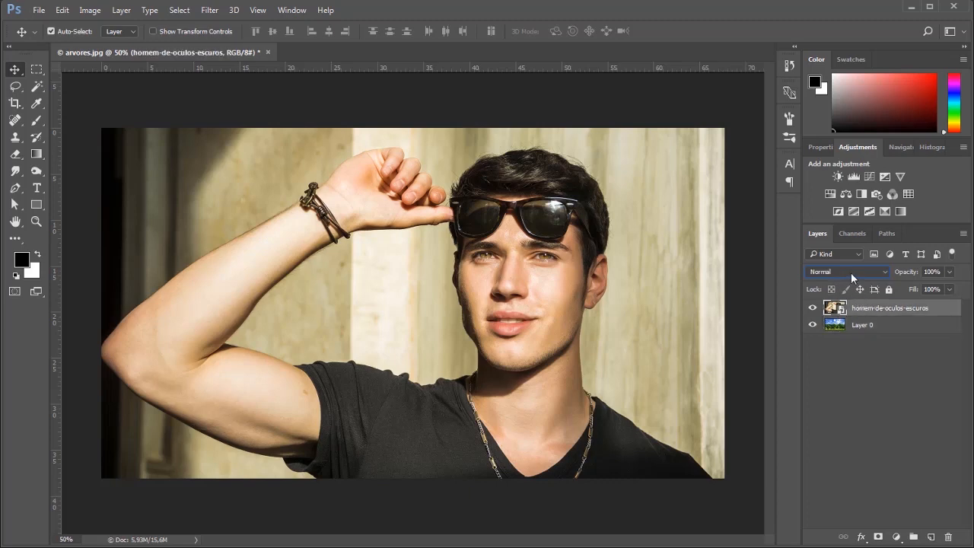
{"action": "left_click", "coordinate": [848, 271]}
{"action": "left_click", "coordinate": [833, 355]}
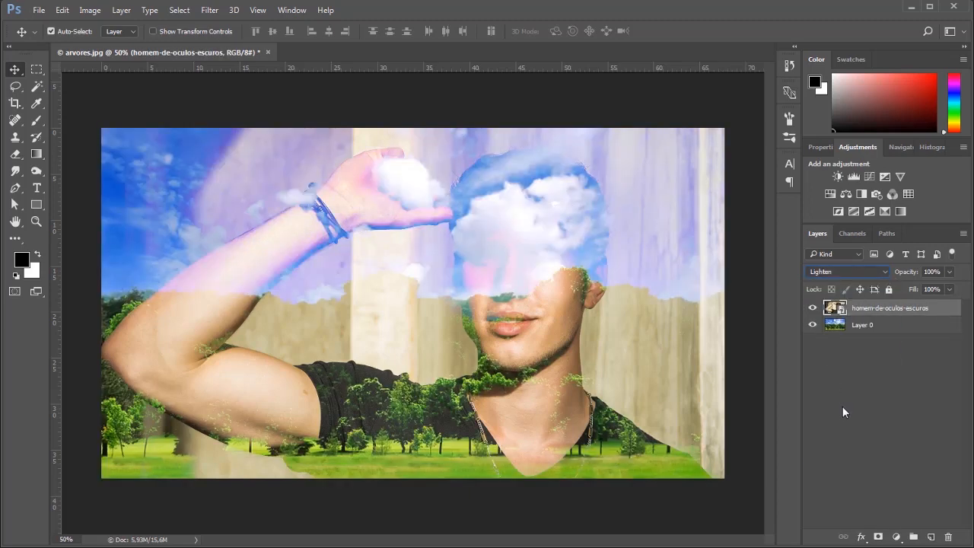
Try Hard Light on the forest layer (Layer 0), and set its blending mode to Normal.
{"action": "left_click", "coordinate": [865, 327]}
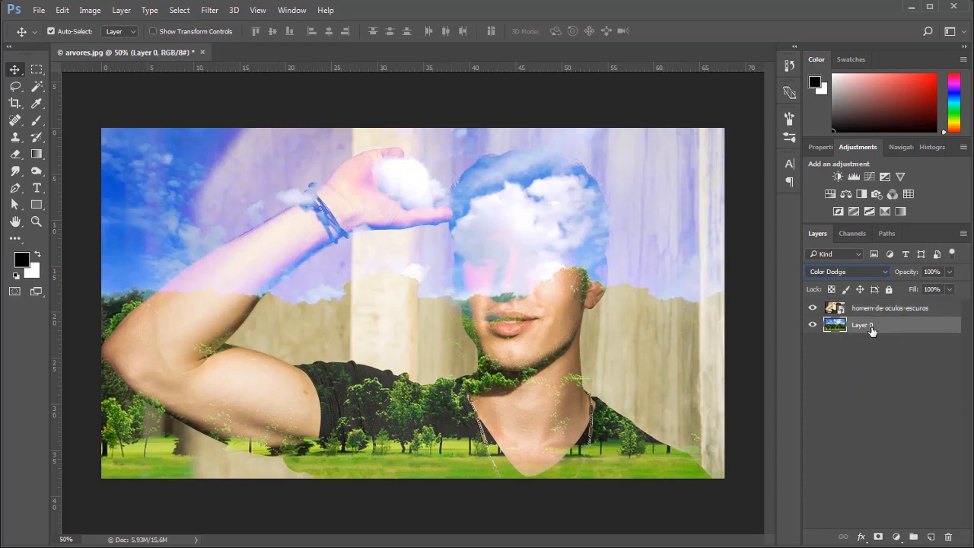
{"action": "left_click", "coordinate": [847, 272]}
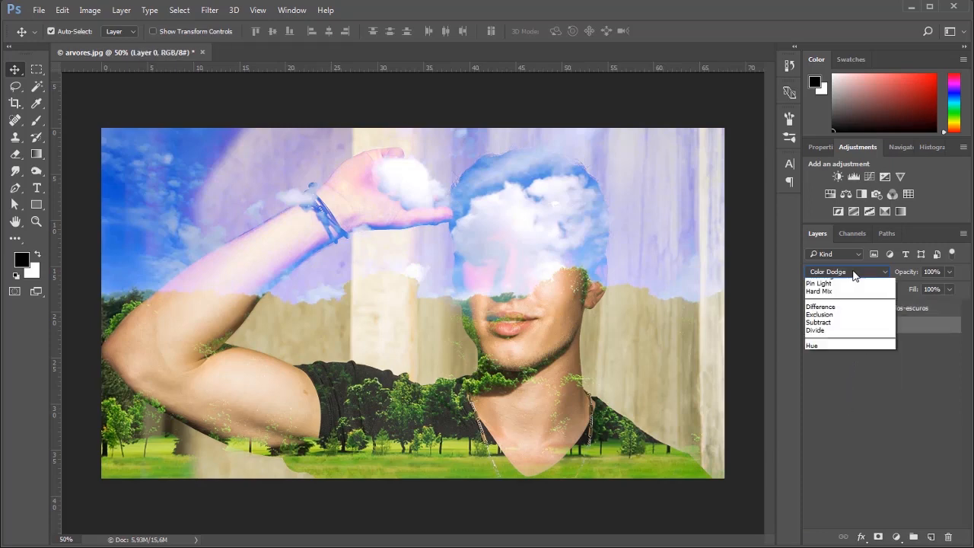
{"action": "left_click", "coordinate": [846, 411]}
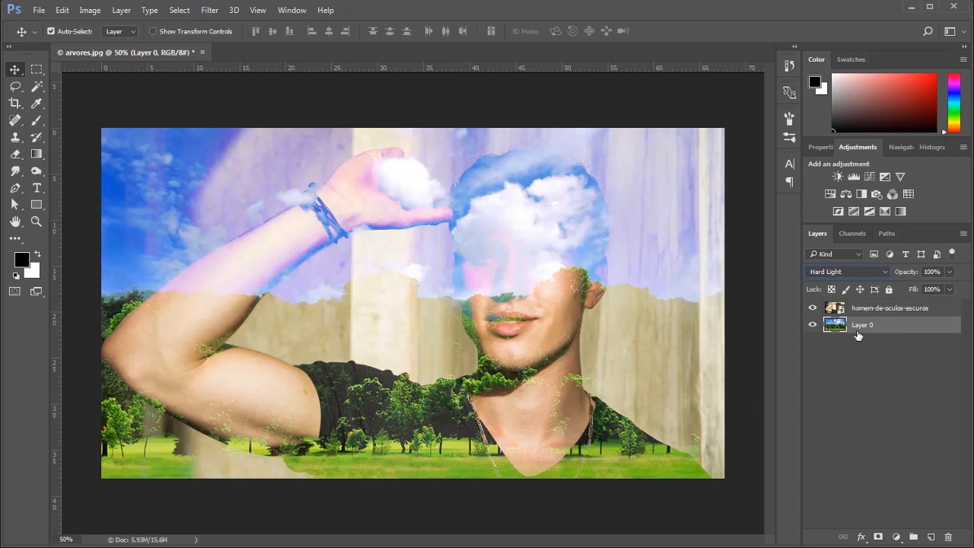
{"action": "left_click", "coordinate": [853, 272]}
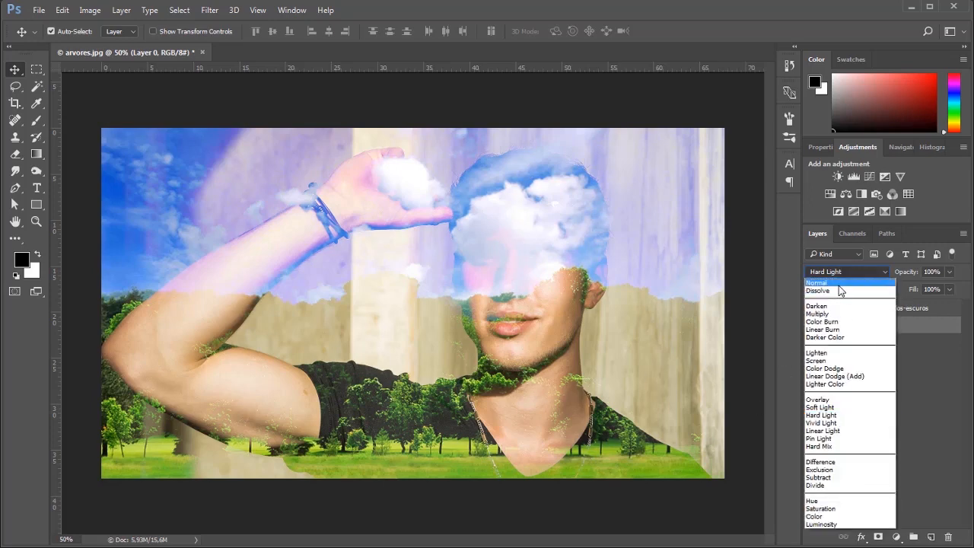
{"action": "left_click", "coordinate": [837, 286]}
{"action": "left_click", "coordinate": [847, 273]}
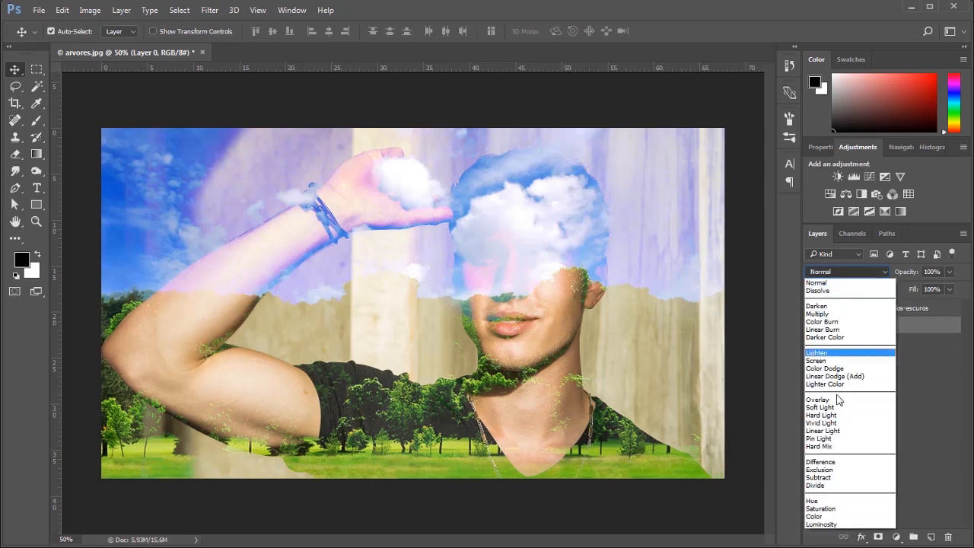
{"action": "left_click", "coordinate": [836, 285]}
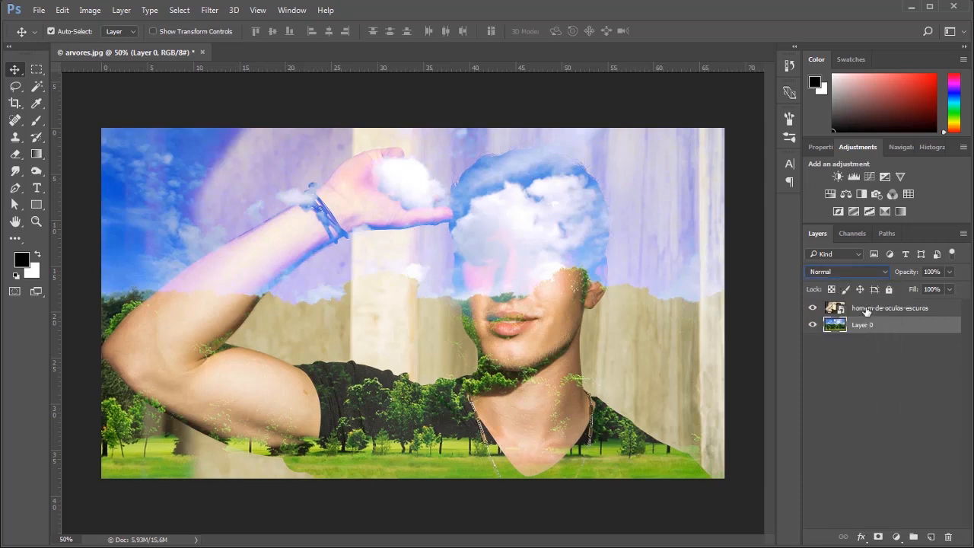
Set the homem-de-oculos-escuros layer's blending mode to Linear Light.
{"action": "left_click", "coordinate": [866, 309]}
{"action": "left_click", "coordinate": [855, 275]}
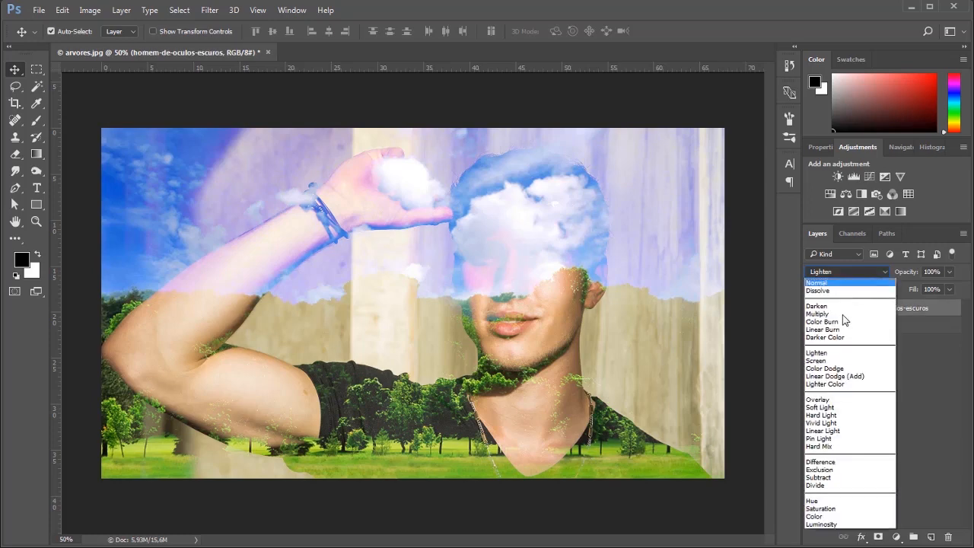
{"action": "left_click", "coordinate": [874, 433]}
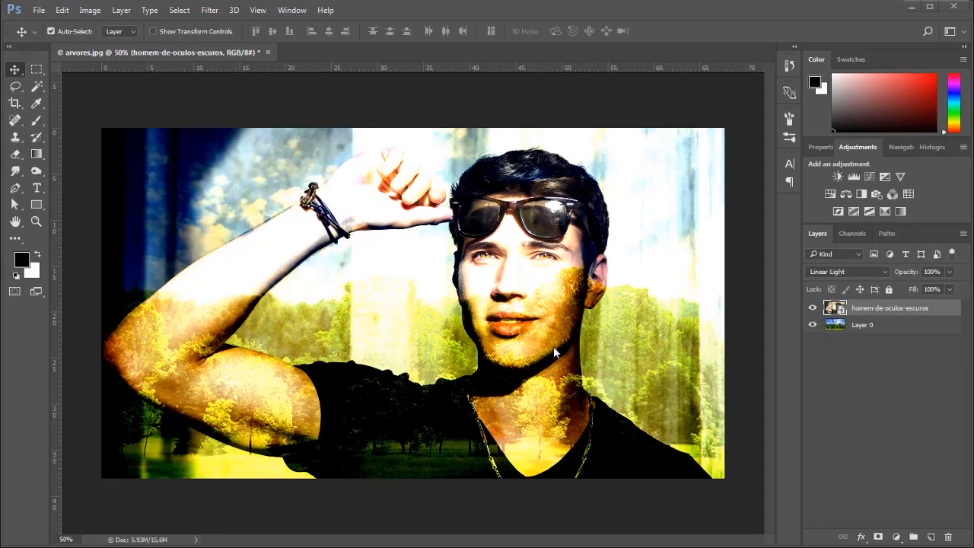
Switch to the images folder in Windows Explorer and look through its pictures for another pair to blend.
{"action": "key", "text": "alt+Tab"}
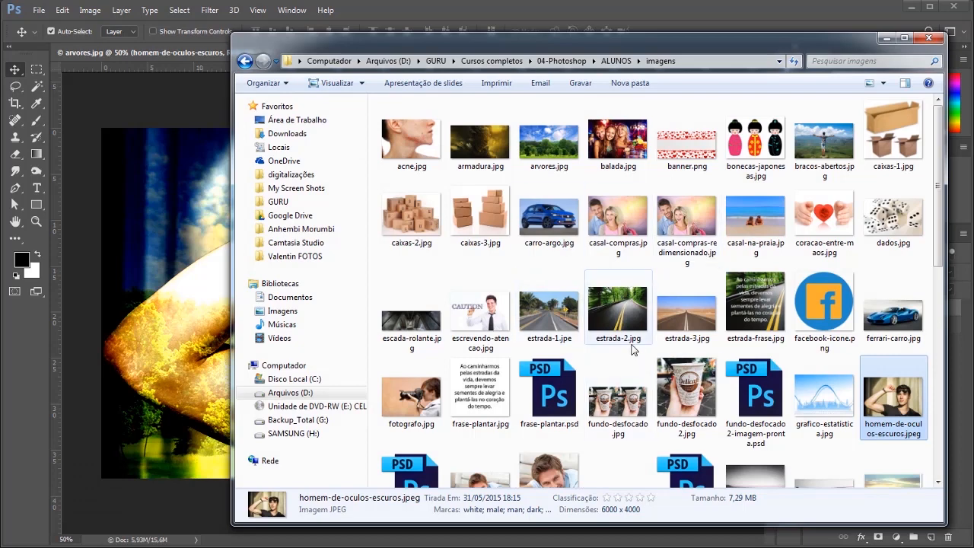
{"action": "scroll", "coordinate": [685, 358], "scroll_direction": "down", "scroll_amount": 5}
{"action": "scroll", "coordinate": [645, 380], "scroll_direction": "up", "scroll_amount": 5}
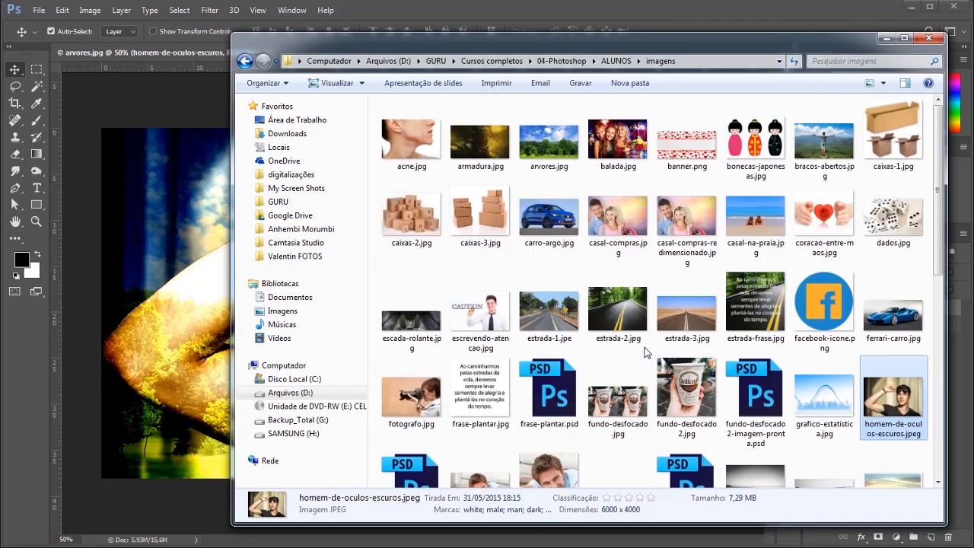
{"action": "scroll", "coordinate": [645, 351], "scroll_direction": "down", "scroll_amount": 5}
{"action": "scroll", "coordinate": [645, 351], "scroll_direction": "up", "scroll_amount": 5}
{"action": "scroll", "coordinate": [645, 351], "scroll_direction": "down", "scroll_amount": 5}
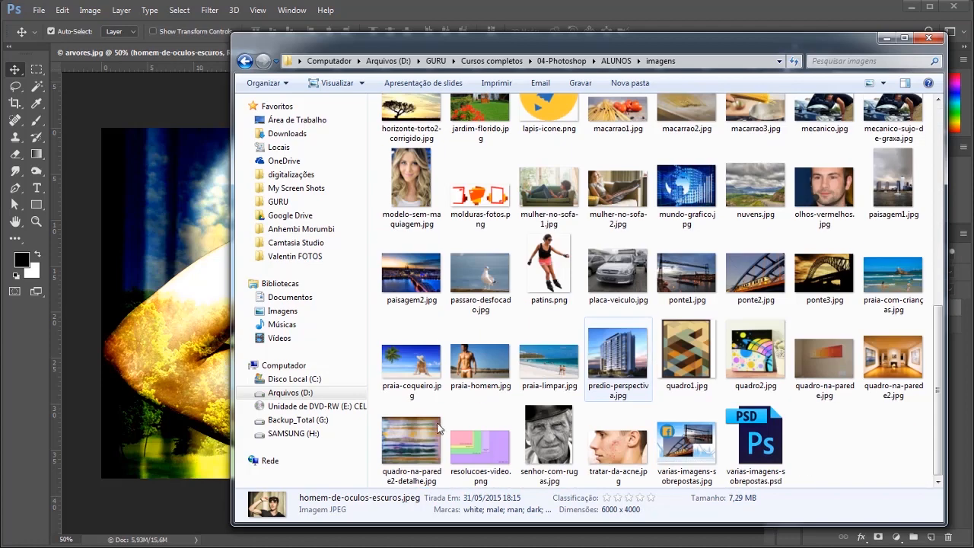
{"action": "scroll", "coordinate": [426, 368], "scroll_direction": "up", "scroll_amount": 5}
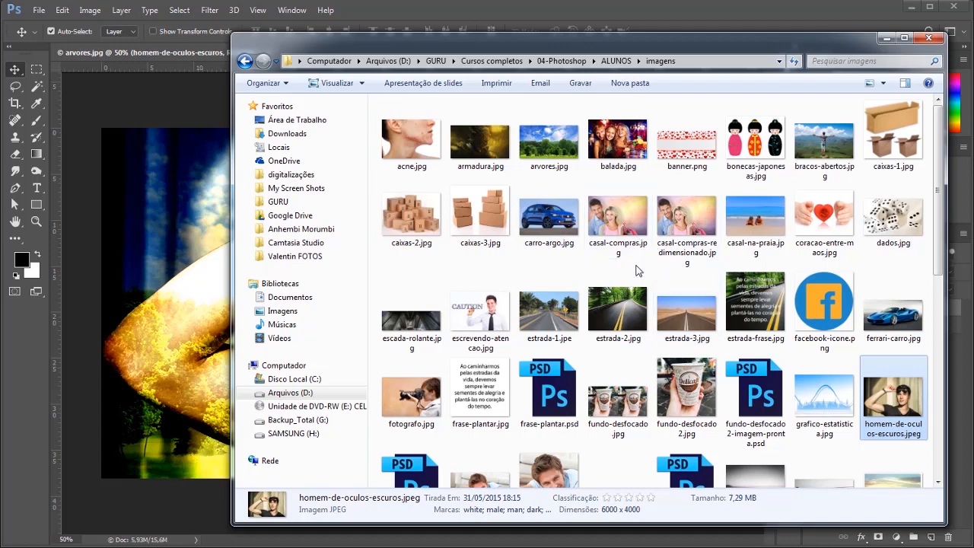
{"action": "right_click", "coordinate": [613, 208]}
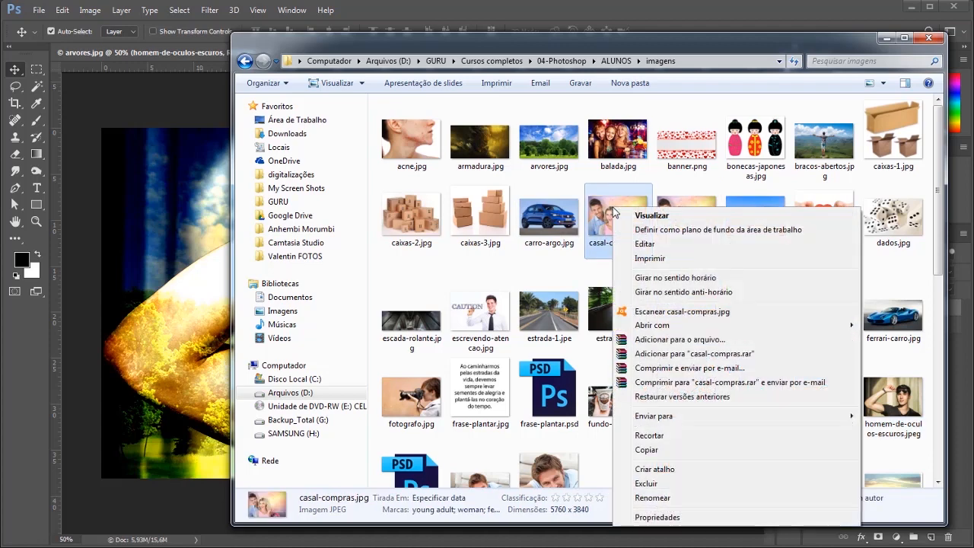
{"action": "left_click", "coordinate": [701, 339]}
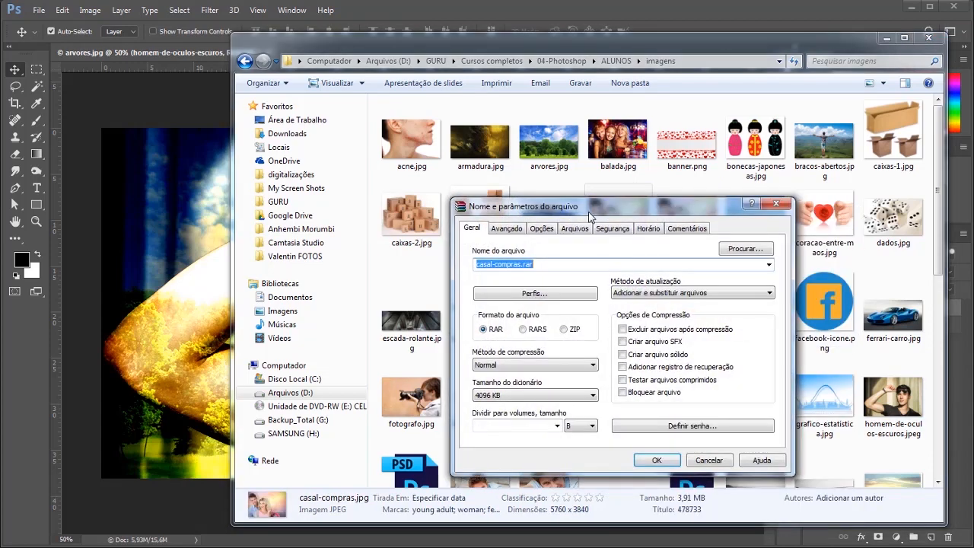
{"action": "left_click", "coordinate": [722, 460]}
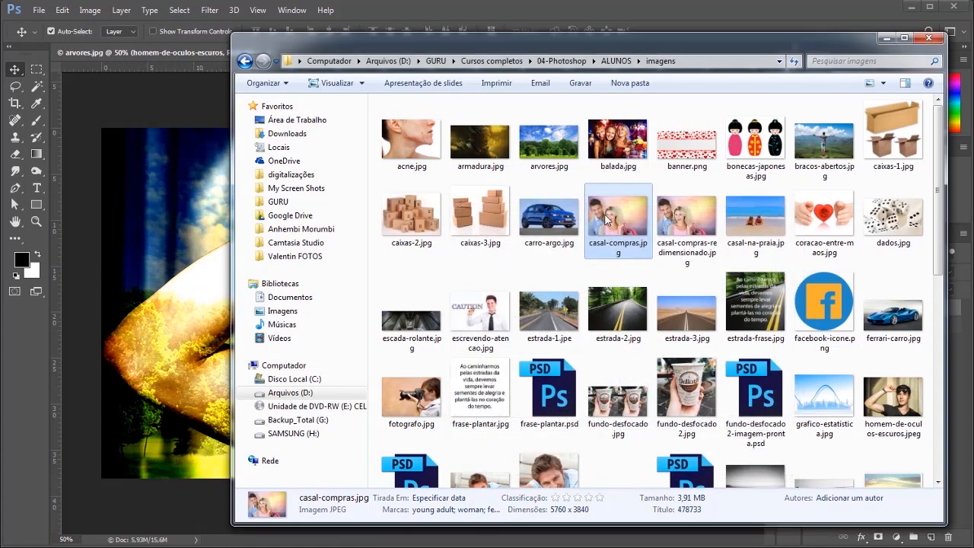
Open casal-compras.jpg from the images folder with Adobe Photoshop CC 2017.
{"action": "right_click", "coordinate": [606, 216]}
{"action": "mouse_move", "coordinate": [654, 335]}
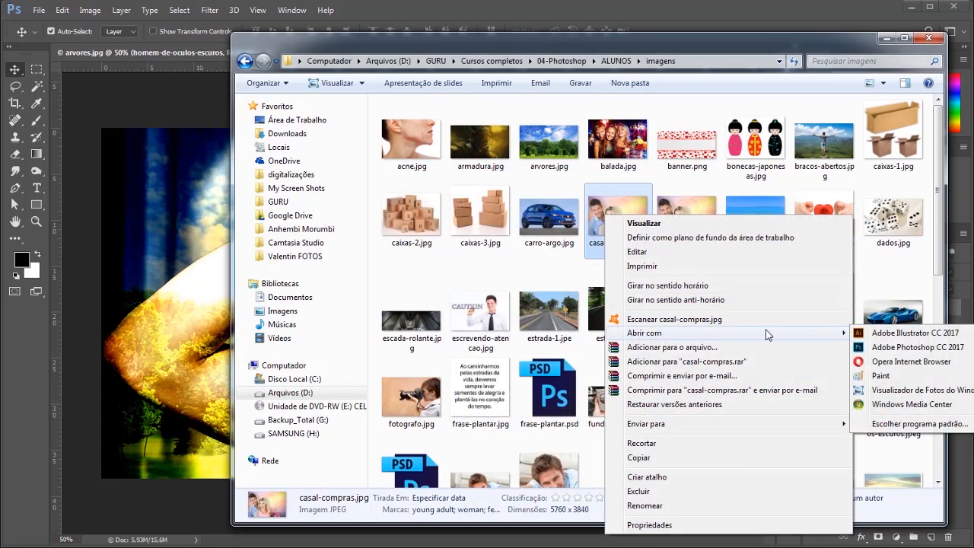
{"action": "left_click", "coordinate": [899, 350]}
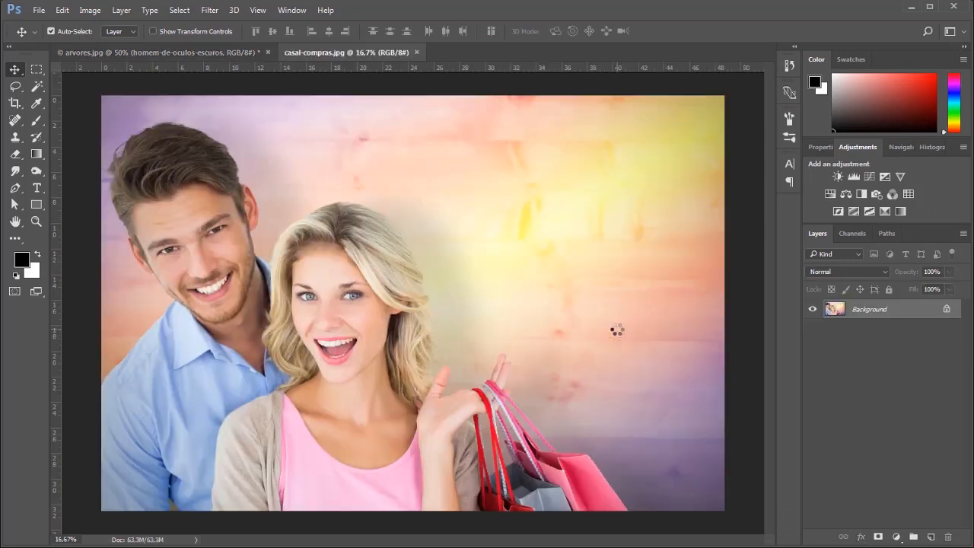
Switch back to the images folder in Windows Explorer and place armadura.jpg into the casal-compras.jpg document in Photoshop.
{"action": "key", "text": "alt+Tab"}
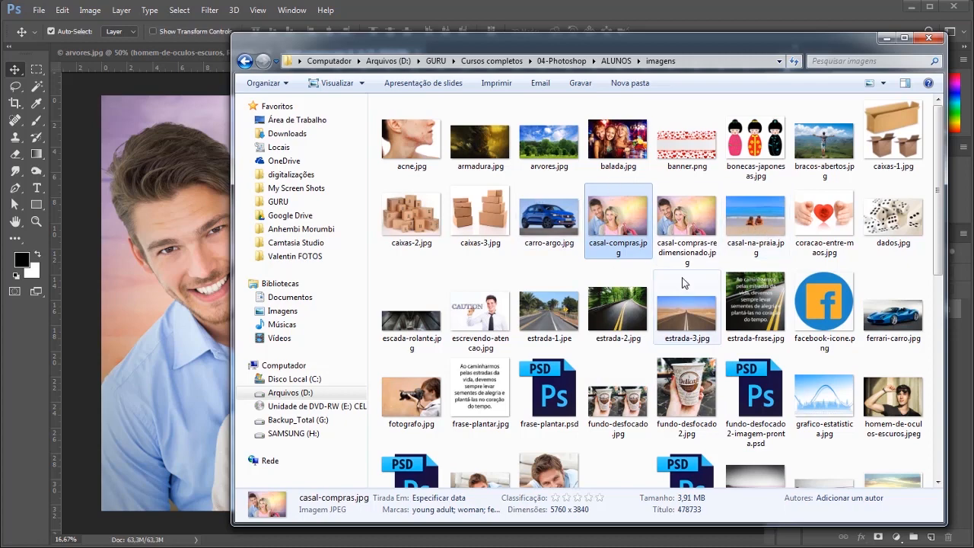
{"action": "left_click", "coordinate": [483, 150]}
{"action": "right_click", "coordinate": [482, 149]}
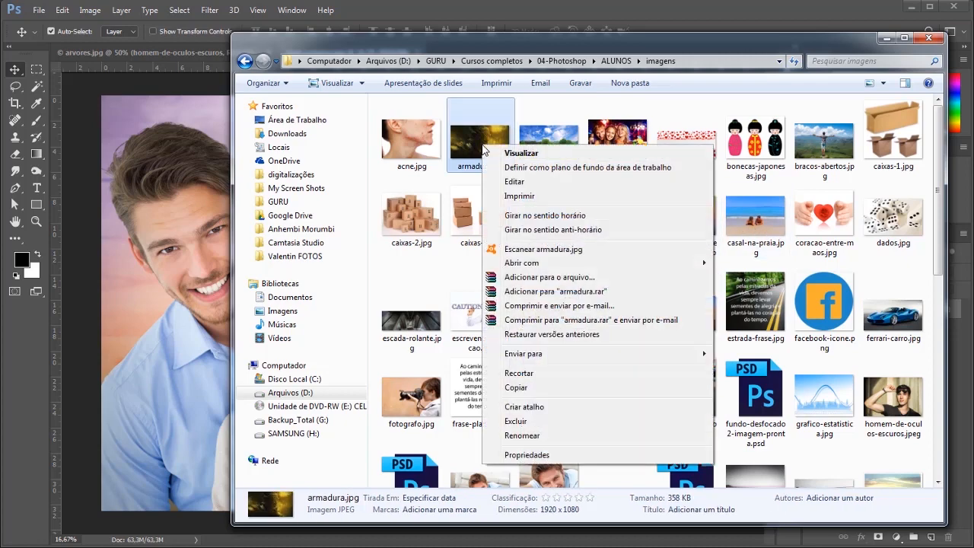
{"action": "key", "text": "Escape"}
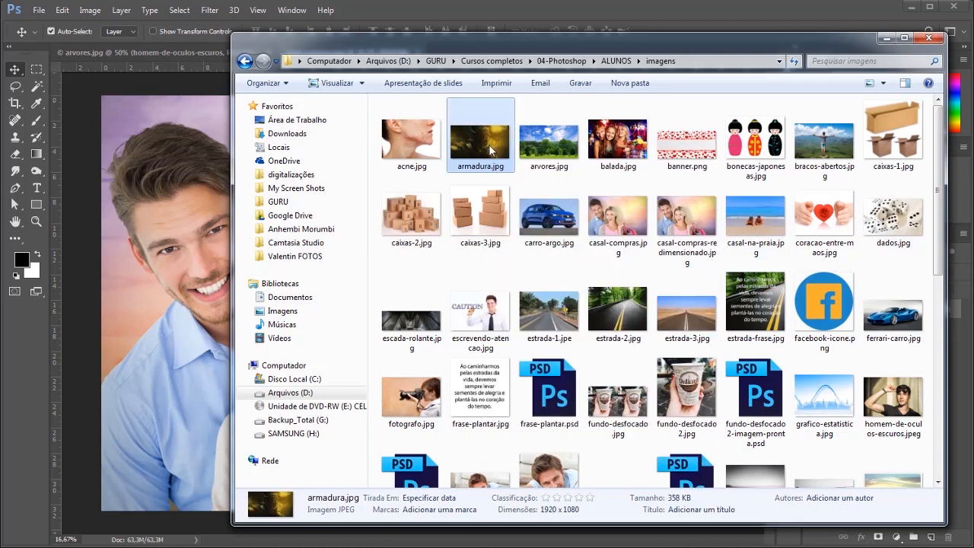
{"action": "left_click_drag", "start_coordinate": [490, 148], "coordinate": [157, 243]}
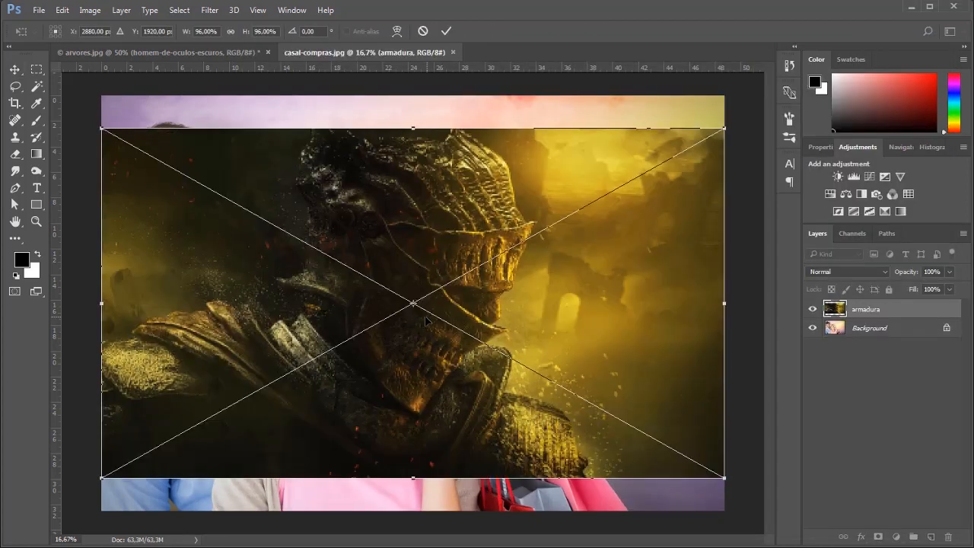
Scale the placed armadura image to about 117.6% so it covers the whole canvas, and commit the placement.
{"action": "left_click_drag", "start_coordinate": [727, 119], "coordinate": [793, 89]}
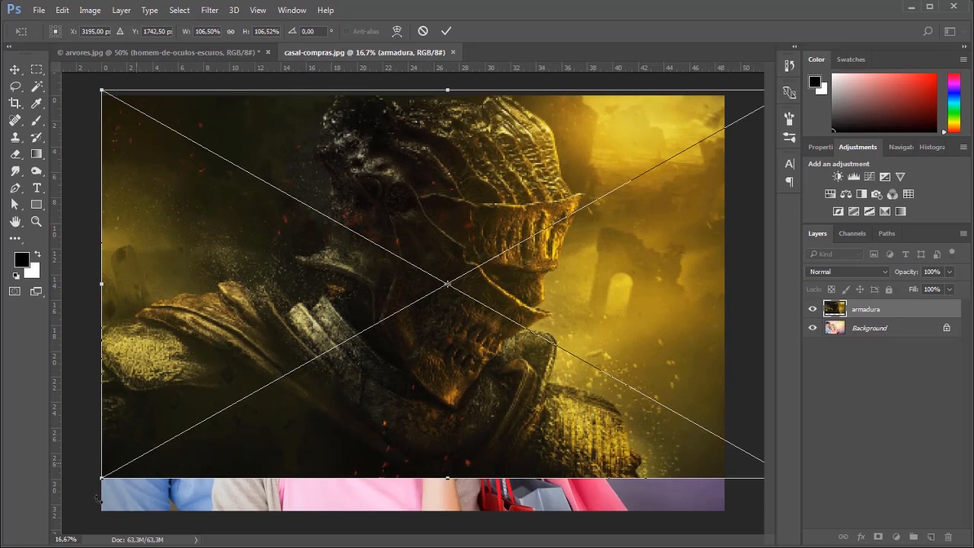
{"action": "left_click_drag", "start_coordinate": [101, 480], "coordinate": [43, 544]}
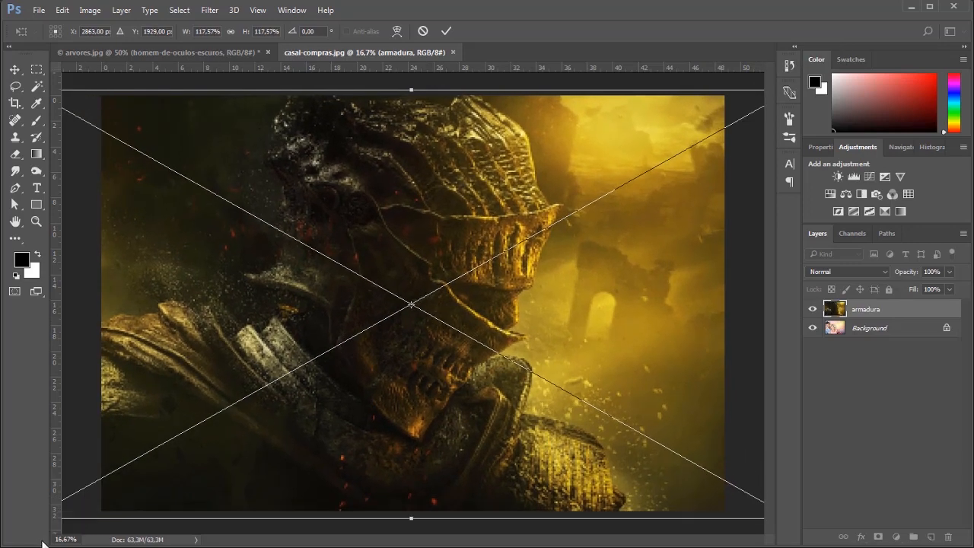
{"action": "key", "text": "Return"}
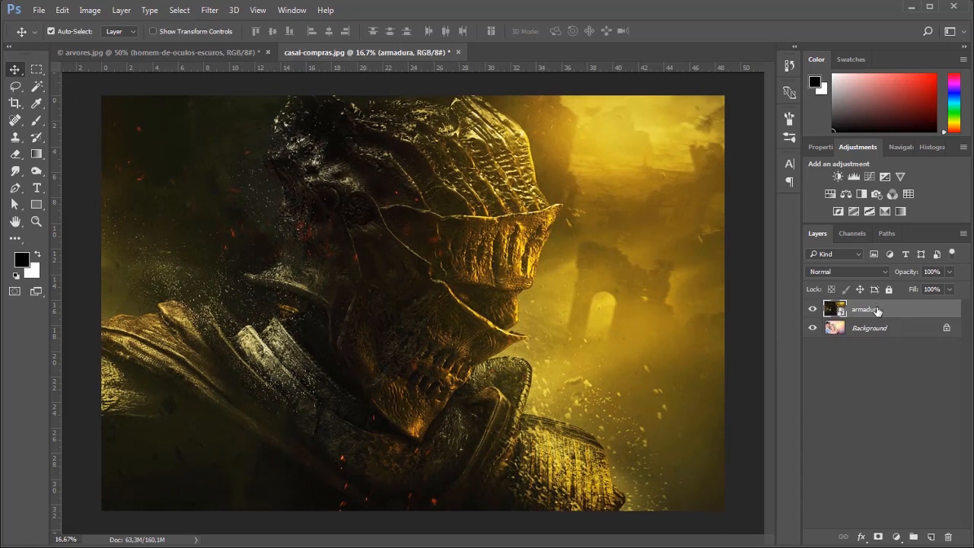
Try the Dissolve, Darken and Color Burn blending modes one after another on the armadura layer.
{"action": "left_click", "coordinate": [856, 272]}
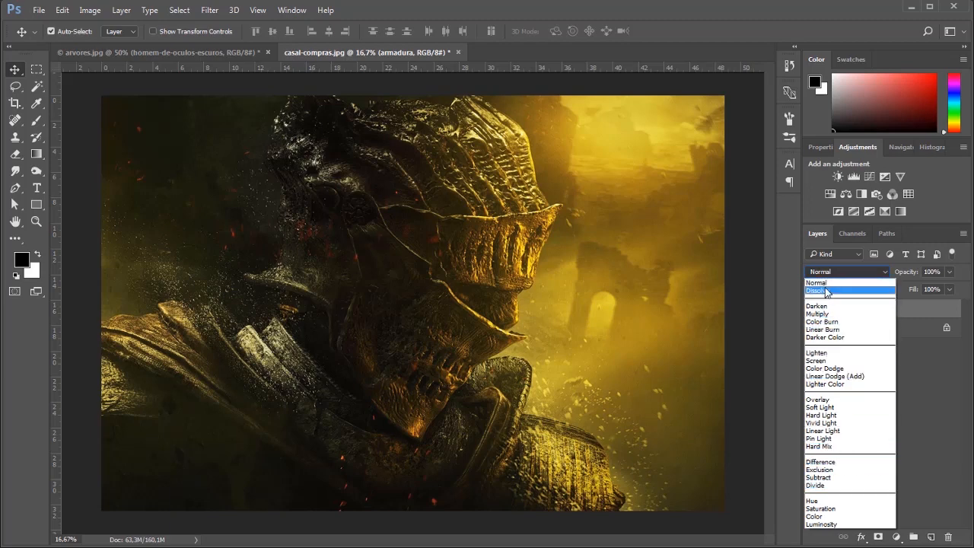
{"action": "left_click", "coordinate": [826, 290]}
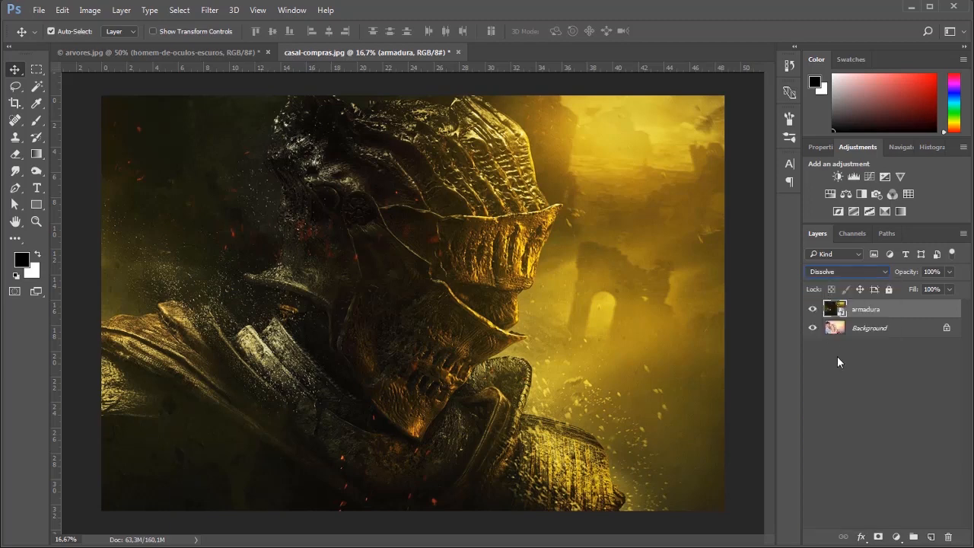
{"action": "left_click", "coordinate": [817, 273]}
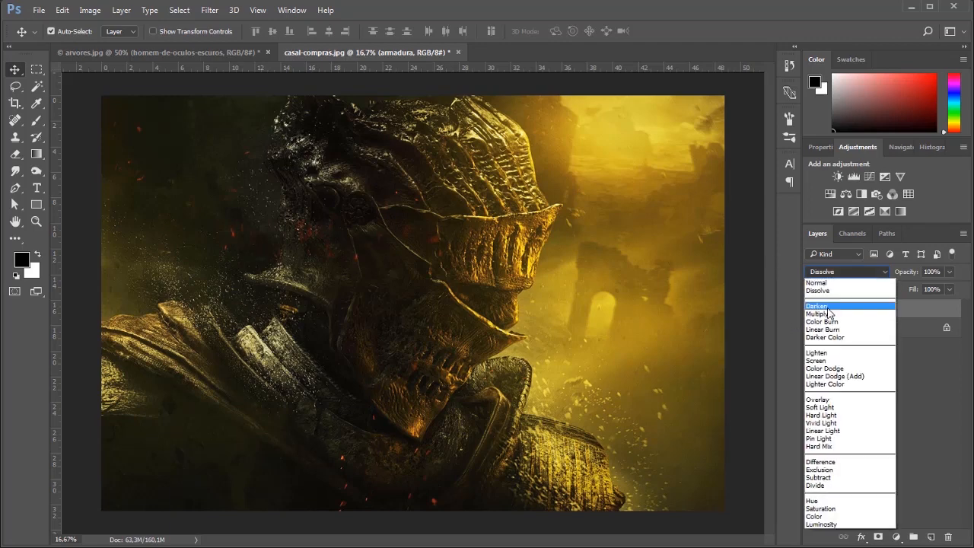
{"action": "left_click", "coordinate": [827, 307]}
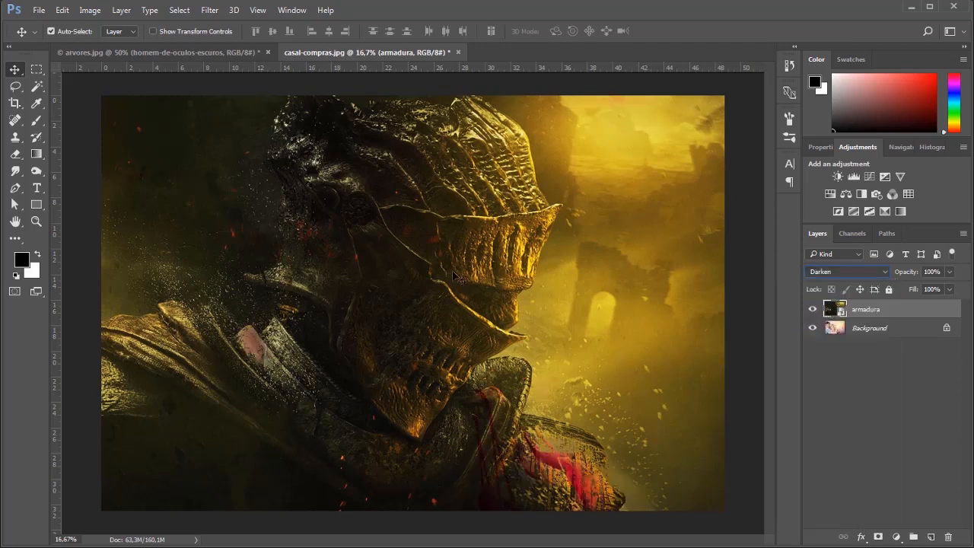
{"action": "left_click", "coordinate": [826, 273]}
{"action": "left_click", "coordinate": [827, 322]}
Return the armadura layer's blending mode to Normal and clear the layer selection.
{"action": "left_click", "coordinate": [866, 271]}
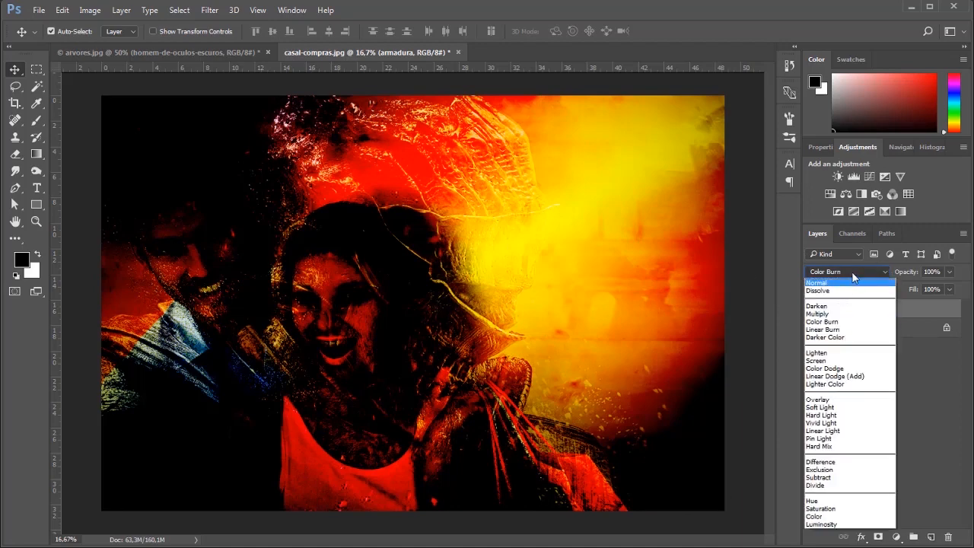
{"action": "left_click", "coordinate": [852, 273]}
{"action": "left_click", "coordinate": [853, 273]}
{"action": "left_click", "coordinate": [826, 283]}
{"action": "left_click", "coordinate": [825, 405]}
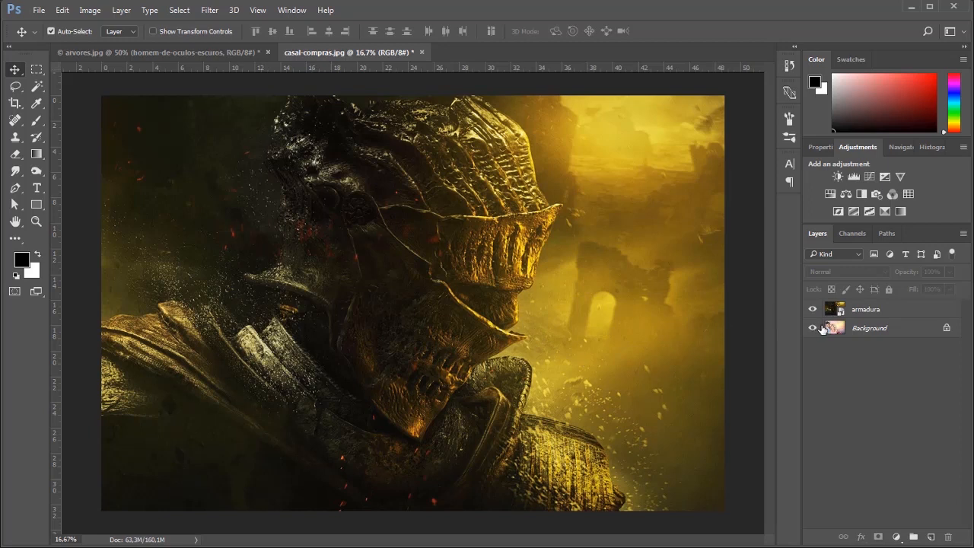
{"action": "left_click", "coordinate": [874, 310]}
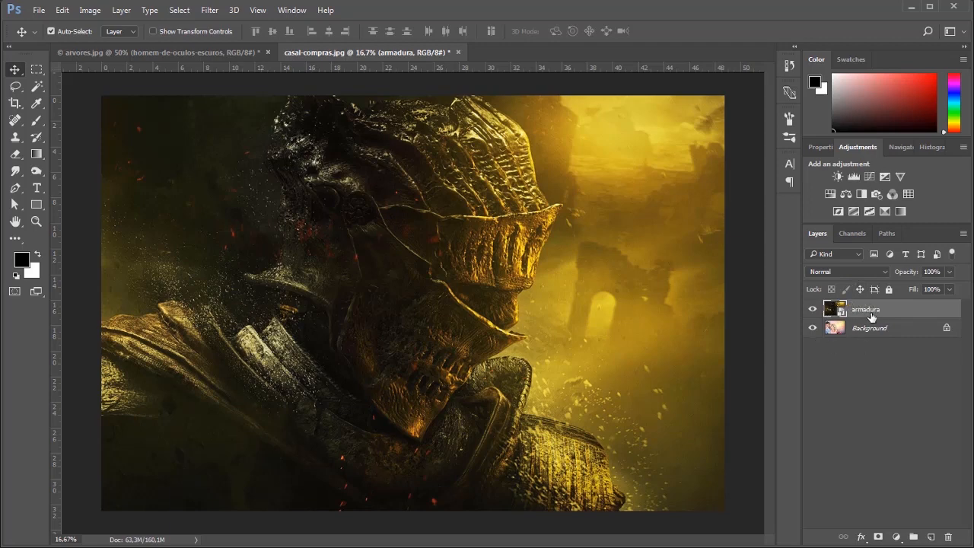
{"action": "left_click", "coordinate": [835, 274]}
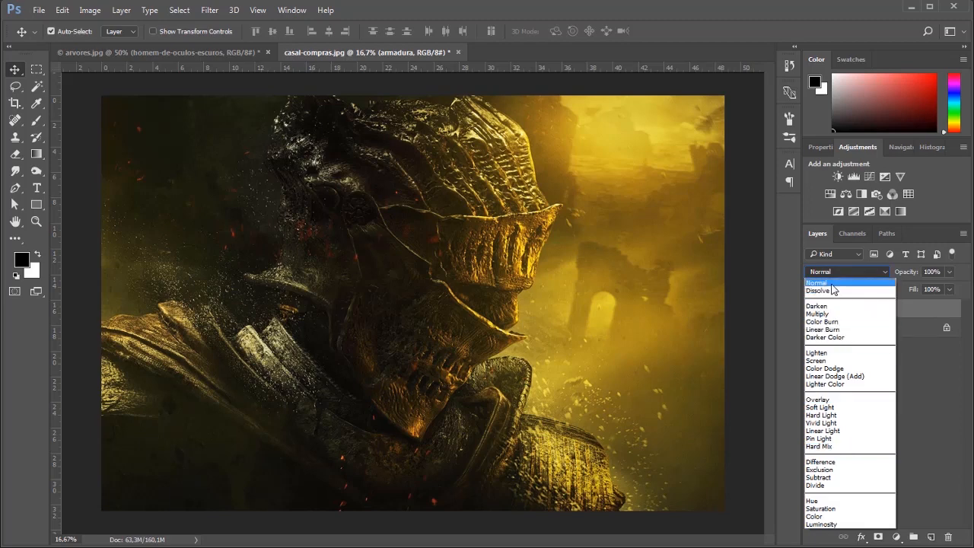
{"action": "left_click", "coordinate": [832, 284]}
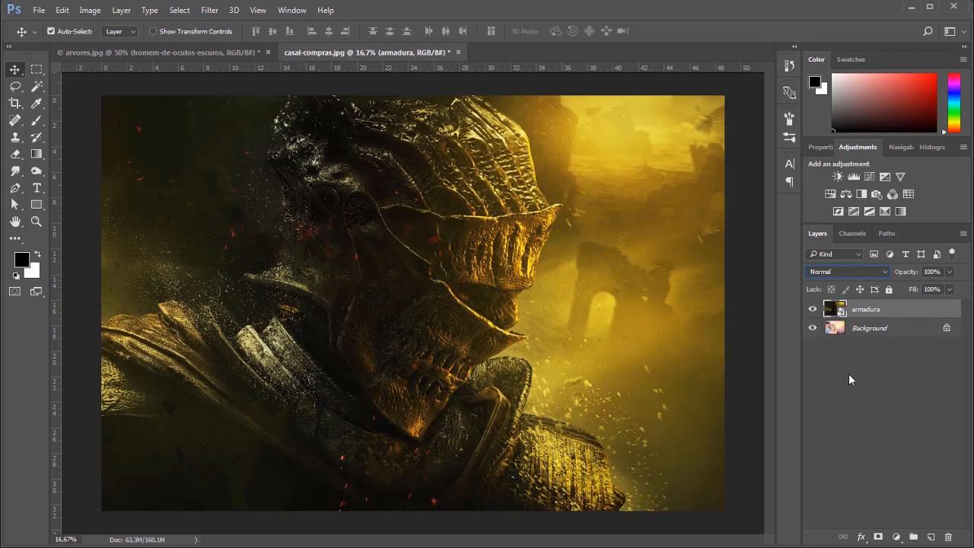
{"action": "left_click", "coordinate": [844, 374]}
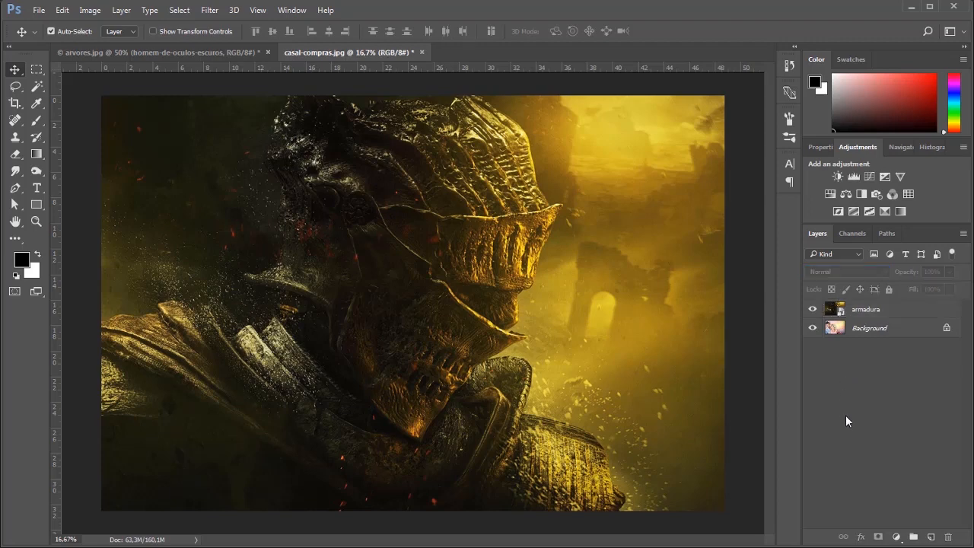
Select the armadura layer and cycle its blending mode from Normal through Darken, Multiply and Color Burn to Lighten.
{"action": "left_click", "coordinate": [867, 311]}
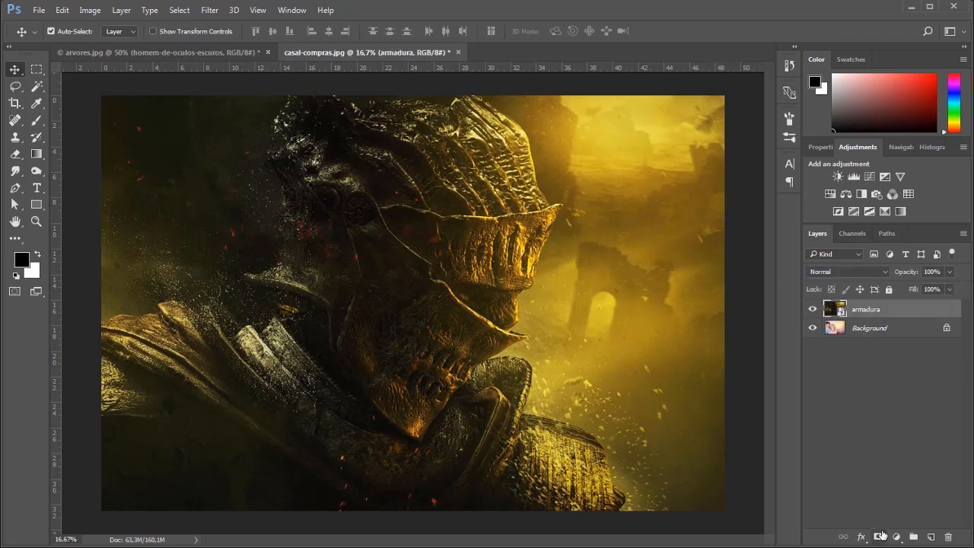
{"action": "left_click", "coordinate": [837, 271]}
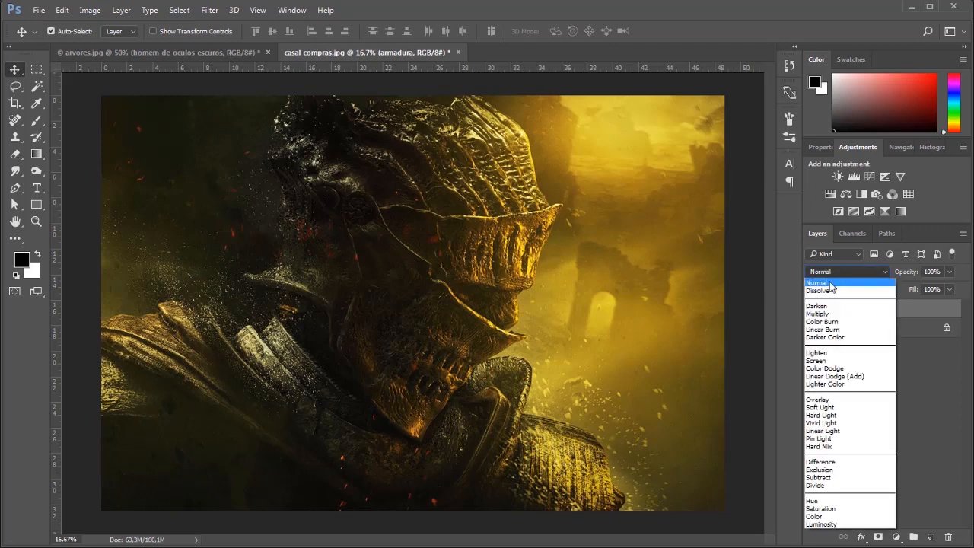
{"action": "left_click", "coordinate": [831, 284]}
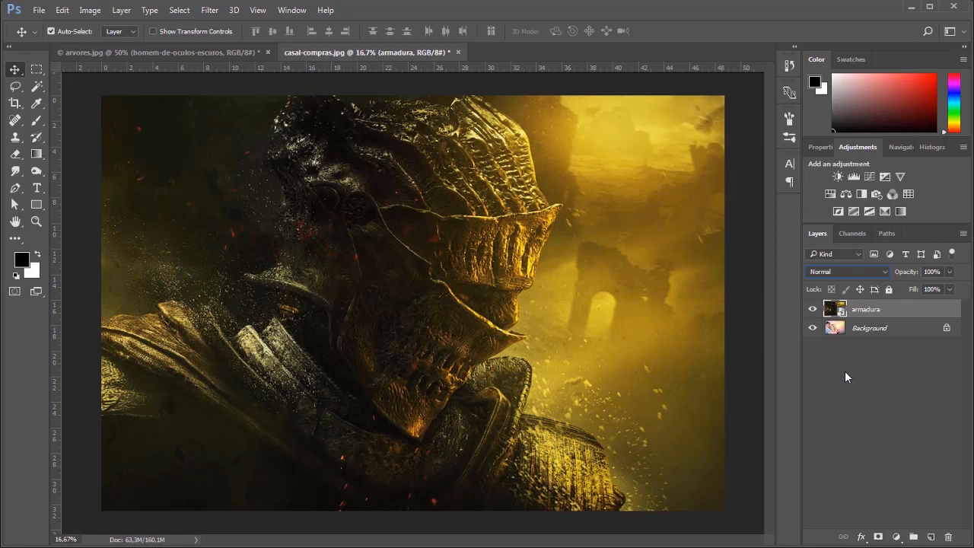
{"action": "key", "text": "Down"}
{"action": "key", "text": "Down"}
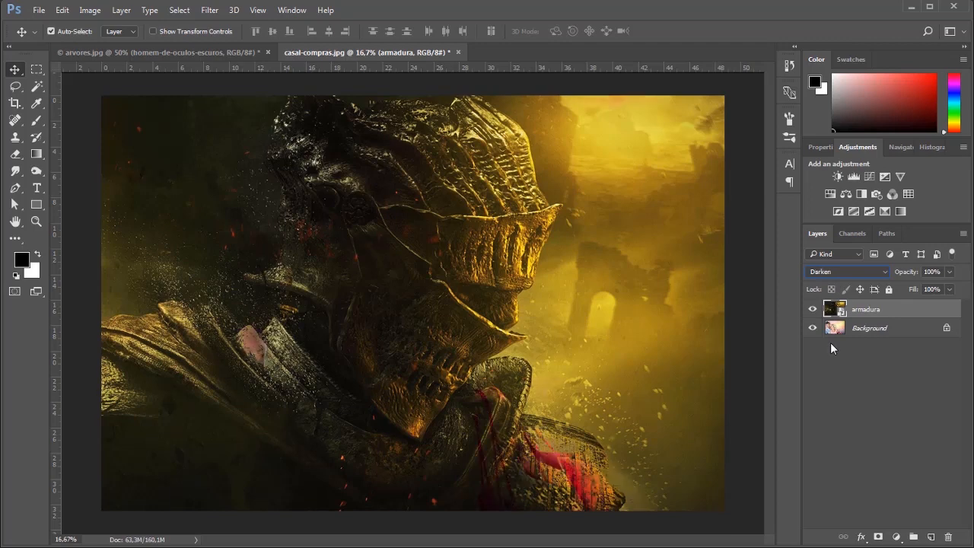
{"action": "key", "text": "Down"}
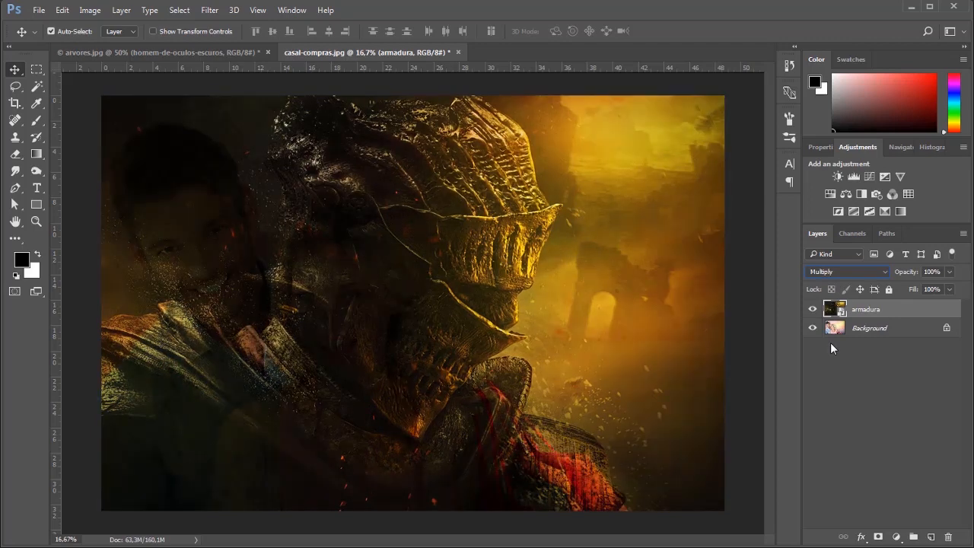
{"action": "key", "text": "Down"}
{"action": "key", "text": "Down"}
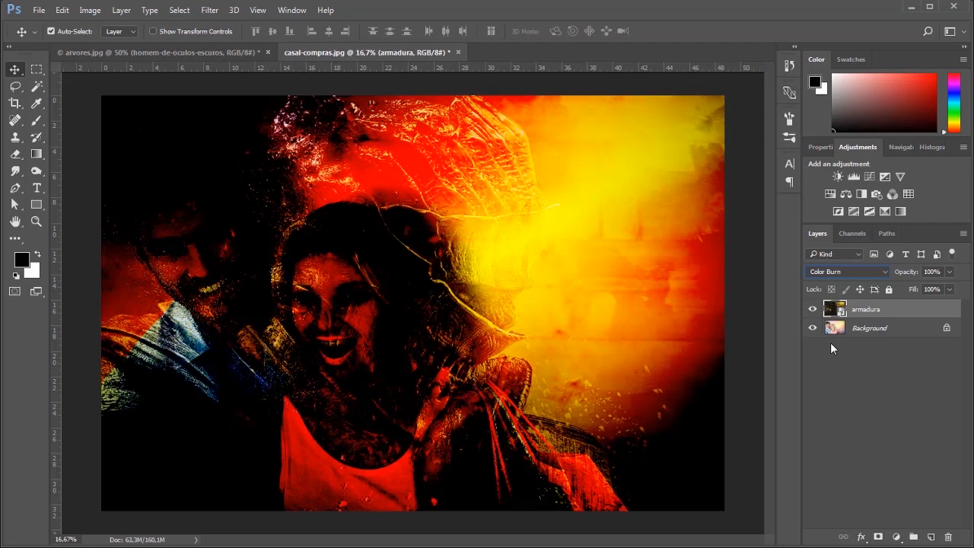
{"action": "key", "text": "Down"}
{"action": "key", "text": "Down"}
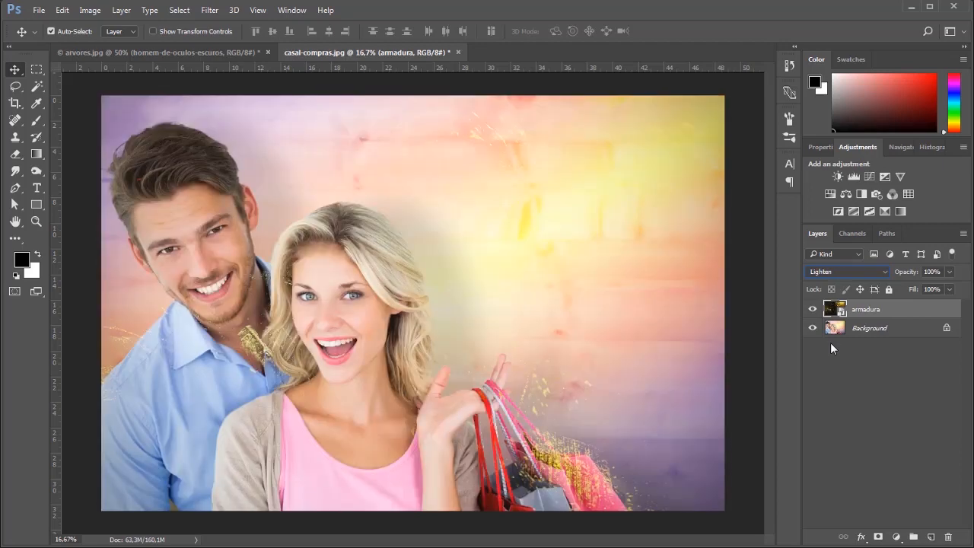
Cycle the armadura layer's blending mode back from Lighten to Normal.
{"action": "key", "text": "Up"}
{"action": "key", "text": "Up"}
{"action": "key", "text": "Up"}
{"action": "key", "text": "Up"}
{"action": "key", "text": "Up"}
{"action": "key", "text": "Up"}
{"action": "key", "text": "Up"}
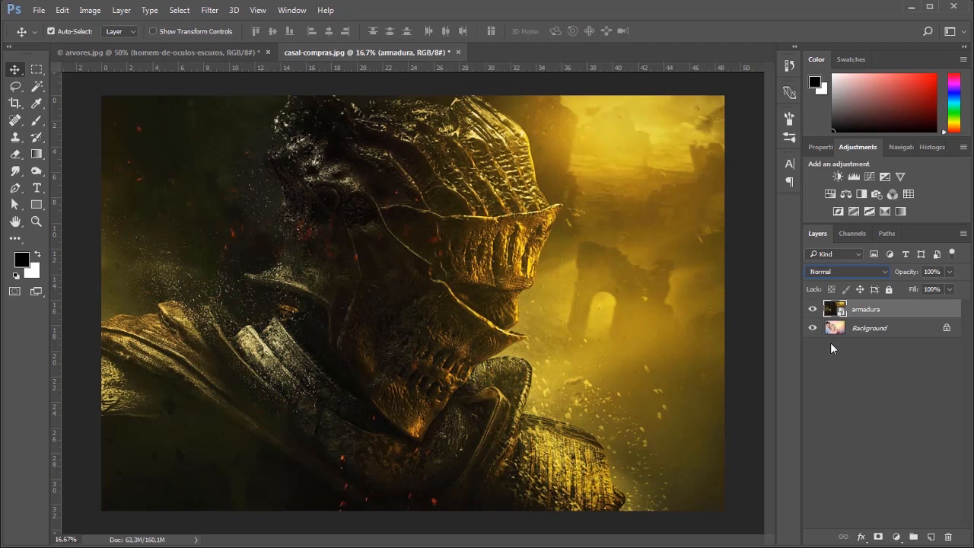
Step the armadura layer forward through the darkening blending modes, including Color Burn, and on to Lighten.
{"action": "key", "text": "Down"}
{"action": "key", "text": "Down"}
{"action": "key", "text": "Down"}
{"action": "key", "text": "Down"}
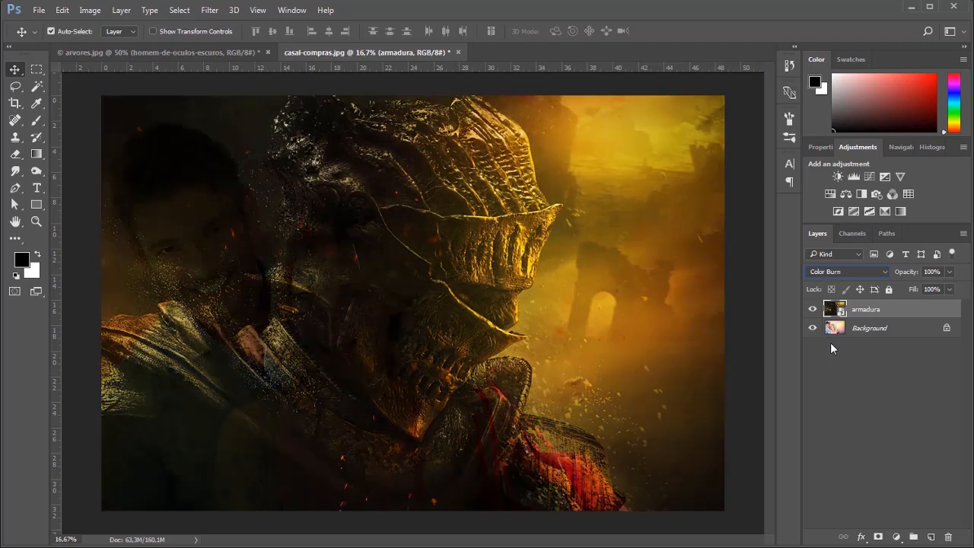
{"action": "key", "text": "Down"}
{"action": "key", "text": "Down"}
{"action": "key", "text": "Down"}
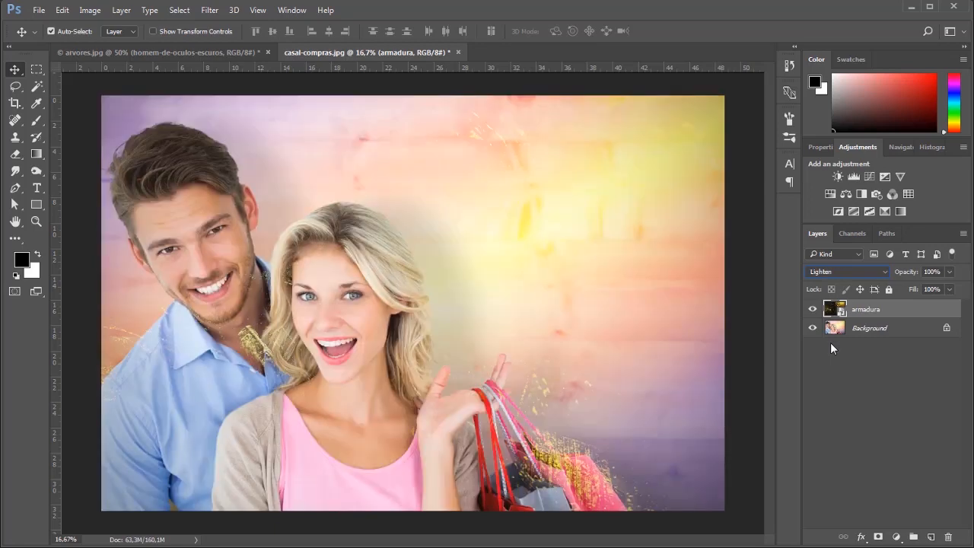
Advance the armadura layer's blending mode from Lighten through Color Dodge to Soft Light.
{"action": "key", "text": "Down"}
{"action": "key", "text": "Down"}
{"action": "key", "text": "Down"}
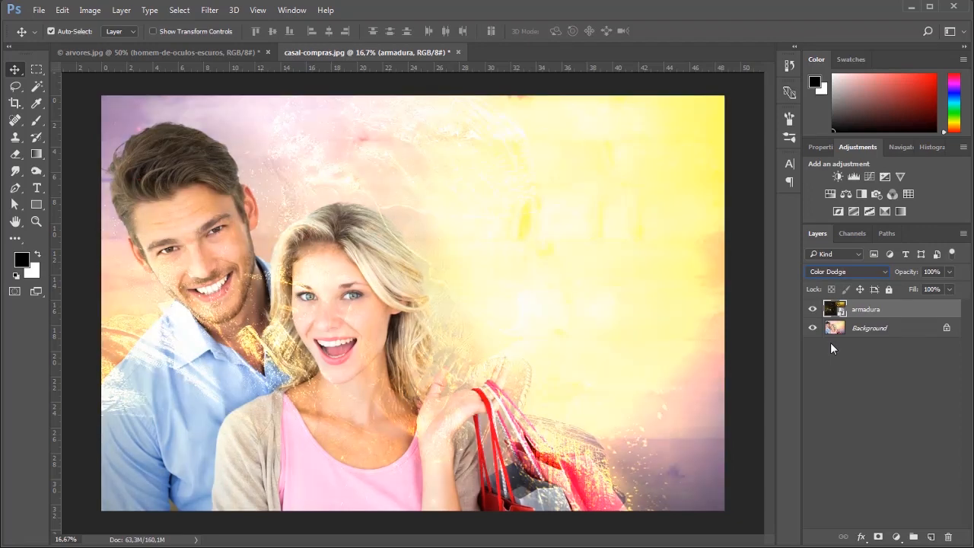
{"action": "key", "text": "Down"}
{"action": "key", "text": "Down"}
{"action": "key", "text": "Down"}
{"action": "key", "text": "Down"}
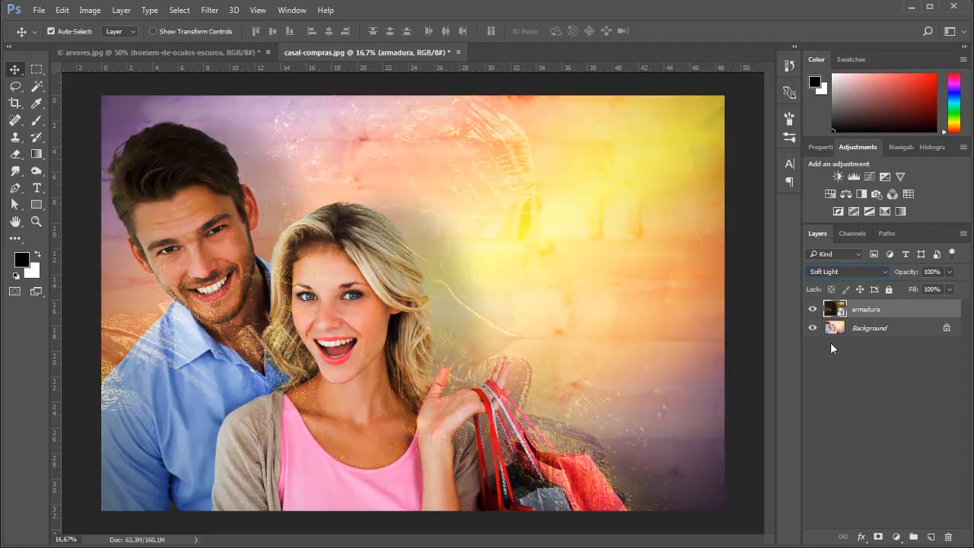
Step the armadura layer's blending mode back to compare Overlay with Linear Dodge (Add).
{"action": "key", "text": "Up"}
{"action": "key", "text": "Up"}
{"action": "key", "text": "Up"}
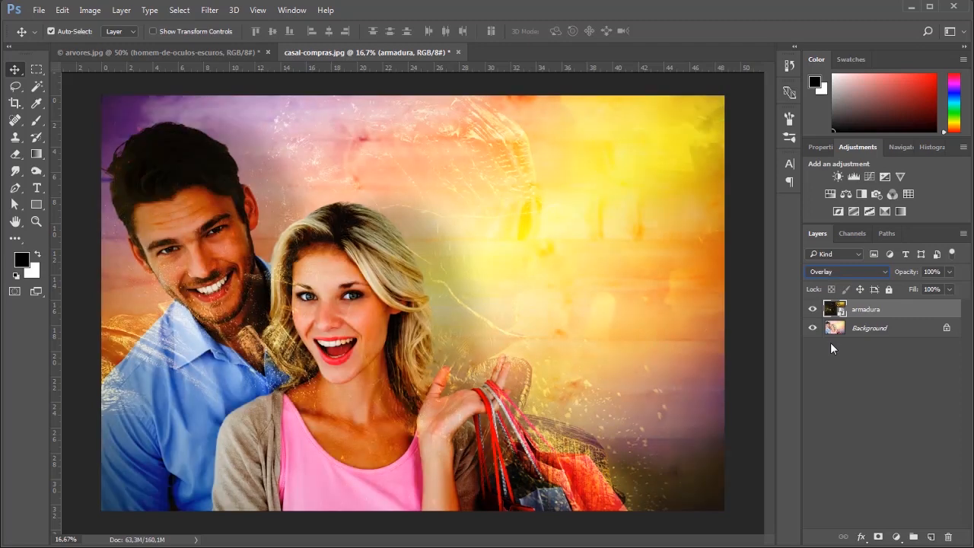
{"action": "key", "text": "Up"}
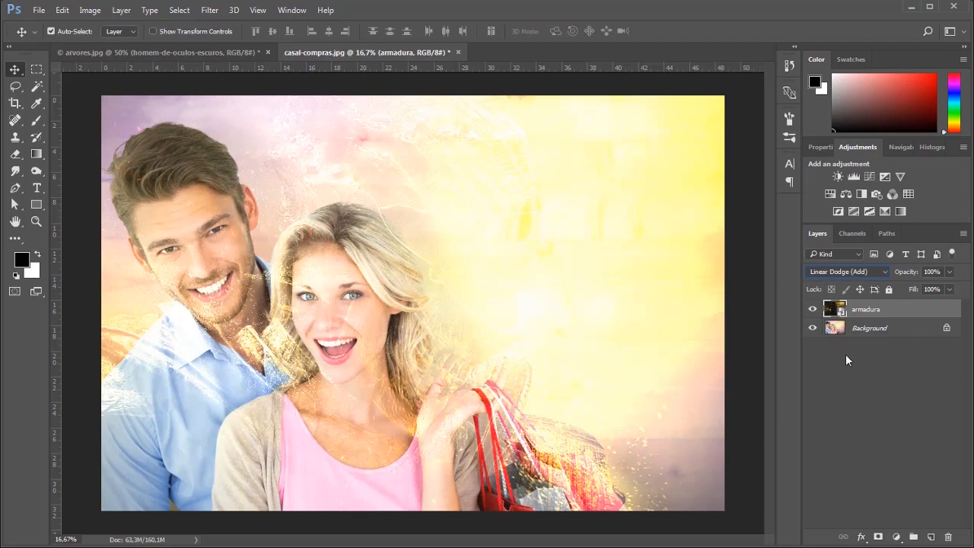
Cycle the armadura layer's blending mode forward from Linear Dodge (Add) through Hard Light to Hard Mix.
{"action": "key", "text": "Down"}
{"action": "key", "text": "Down"}
{"action": "key", "text": "Down"}
{"action": "key", "text": "Down"}
{"action": "key", "text": "Down"}
{"action": "key", "text": "Down"}
{"action": "key", "text": "Down"}
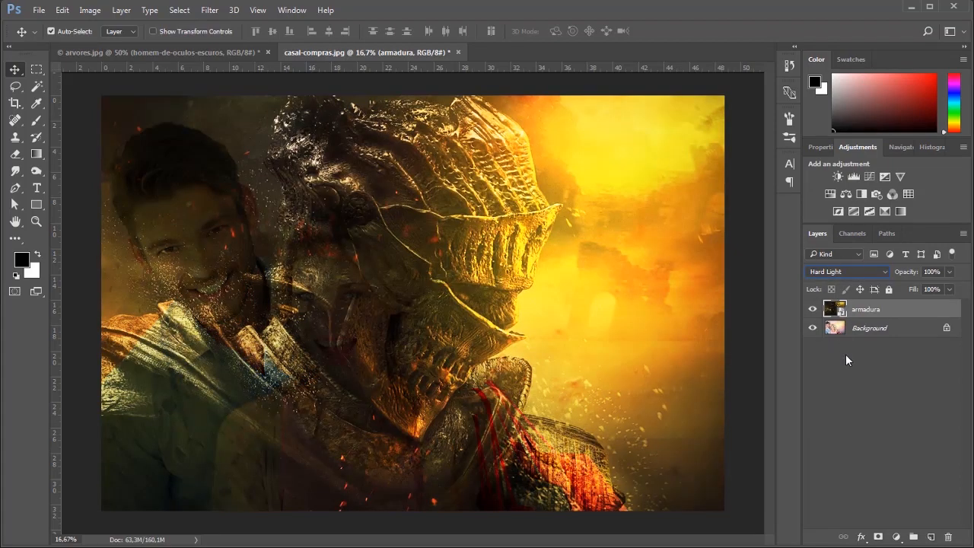
{"action": "key", "text": "Down"}
{"action": "key", "text": "Down"}
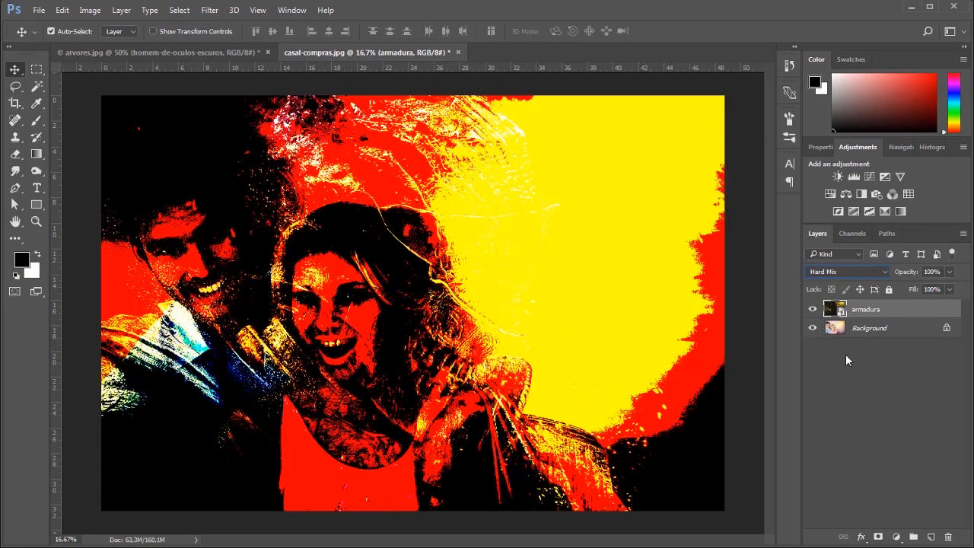
Try Difference on the armadura layer, set its blending mode to Exclusion, and clear the layer selection.
{"action": "key", "text": "Up"}
{"action": "key", "text": "Down"}
{"action": "key", "text": "Down"}
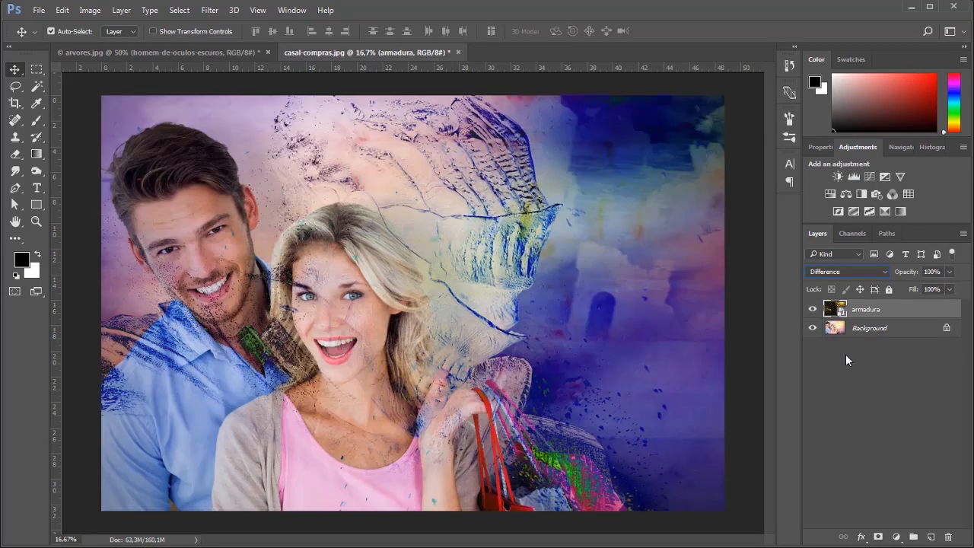
{"action": "key", "text": "Up"}
{"action": "key", "text": "Down"}
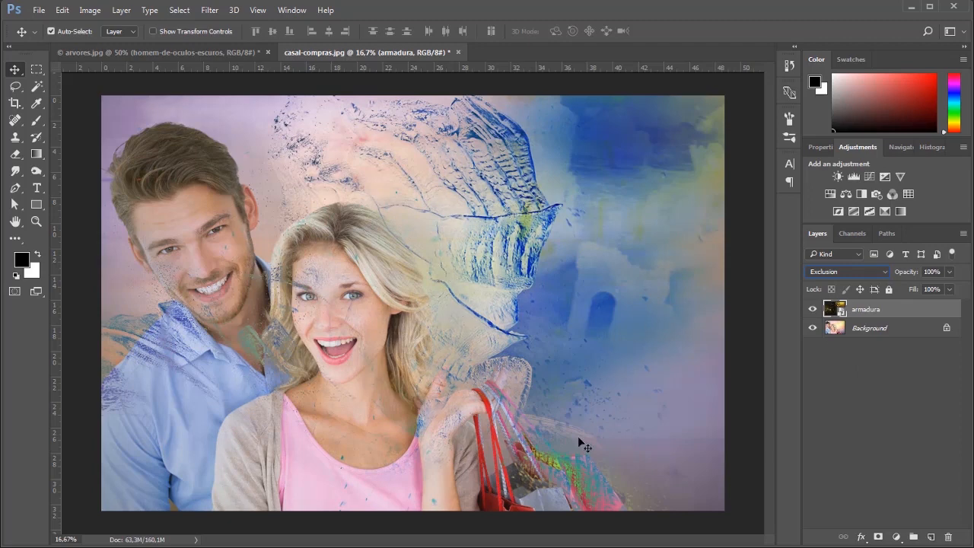
{"action": "left_click", "coordinate": [851, 392]}
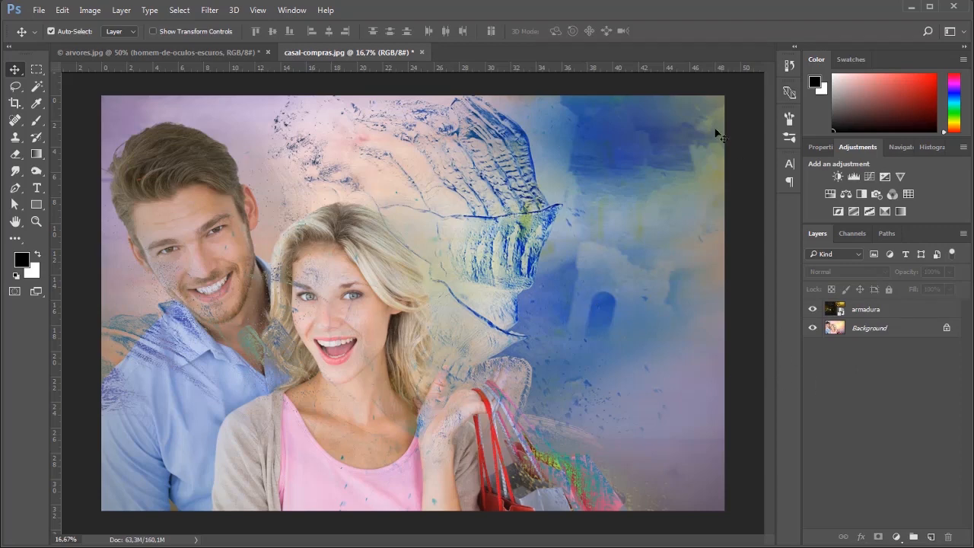